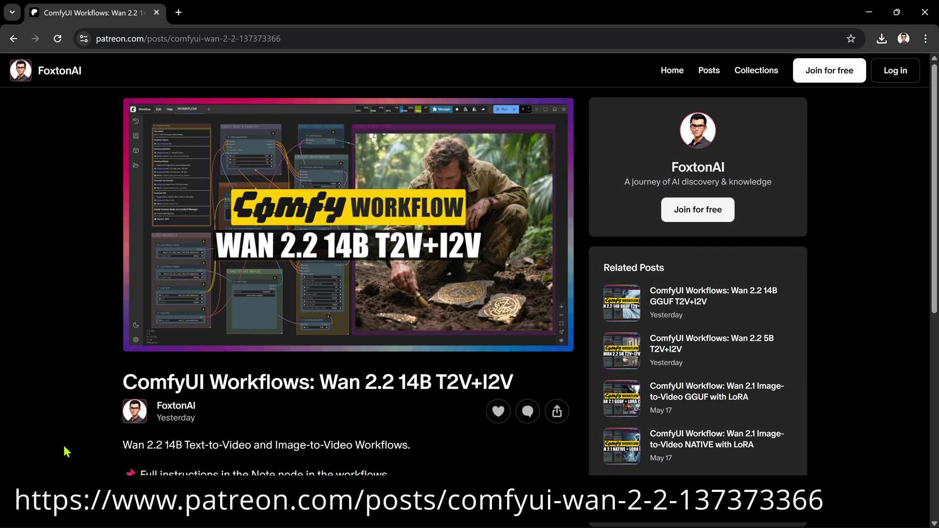
scroll(62, 443, "down", 4)
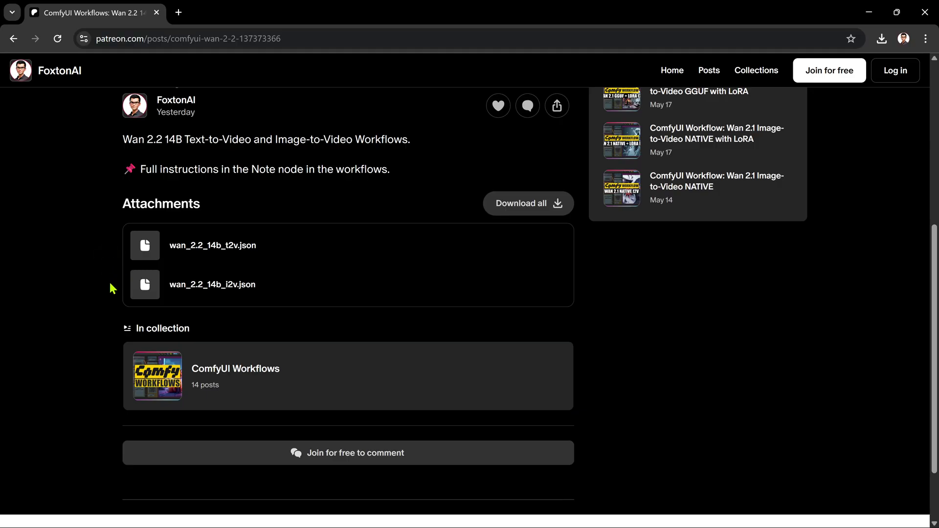
mouse_move(212, 284)
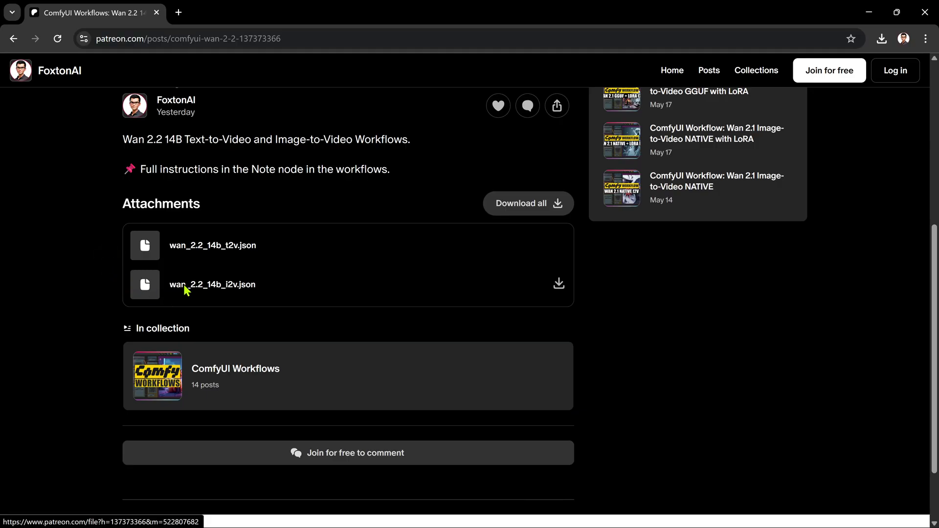
Save the wan_2.2_14b_i2v.json attachment into ComfyUI\user\default\workflows
left_click(184, 290)
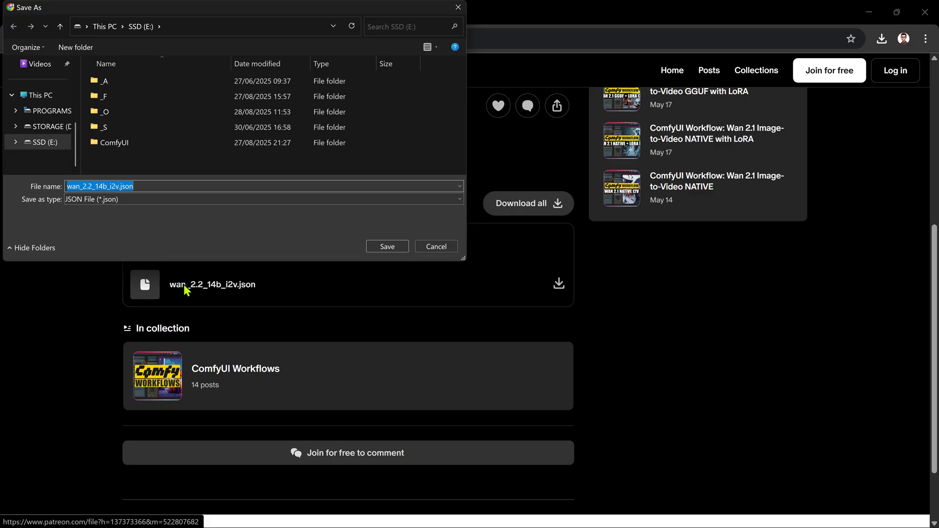
double_click(140, 144)
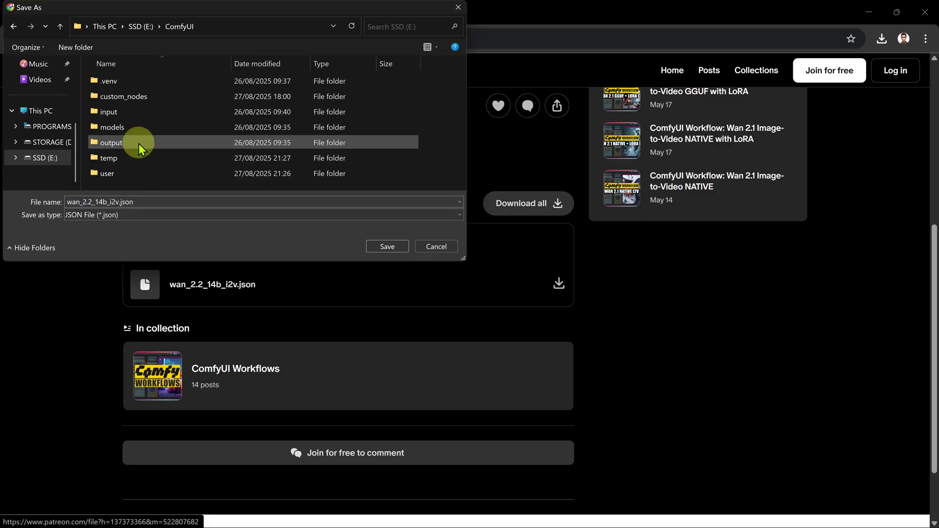
double_click(121, 175)
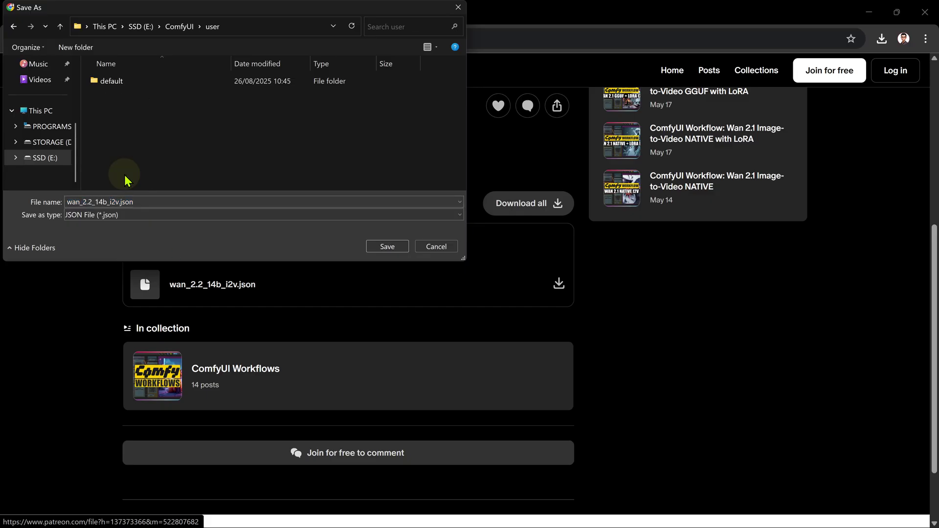
double_click(111, 80)
double_click(120, 97)
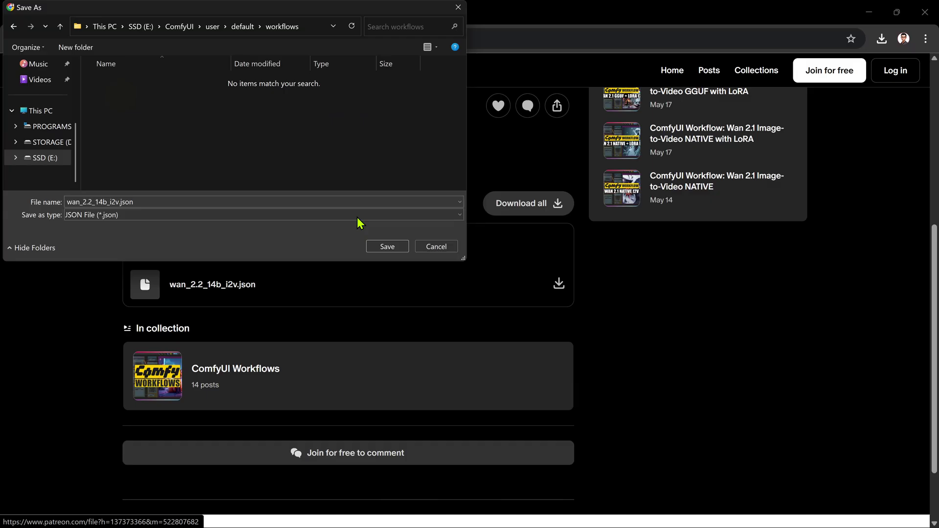
left_click(388, 247)
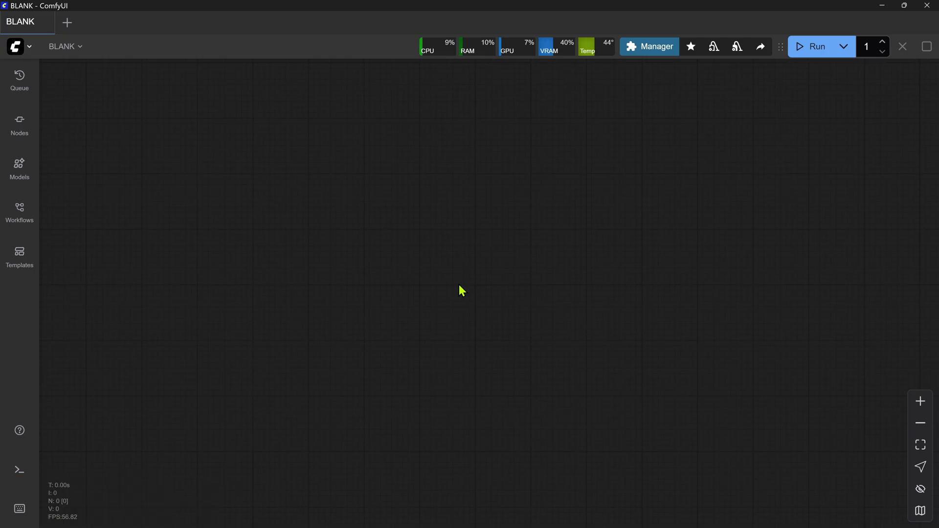
left_click(27, 46)
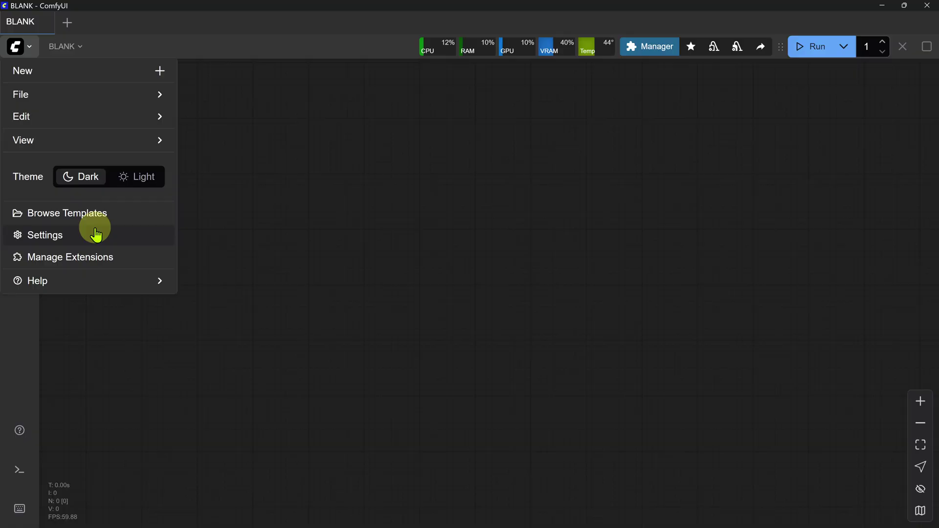
left_click(97, 235)
left_click(297, 399)
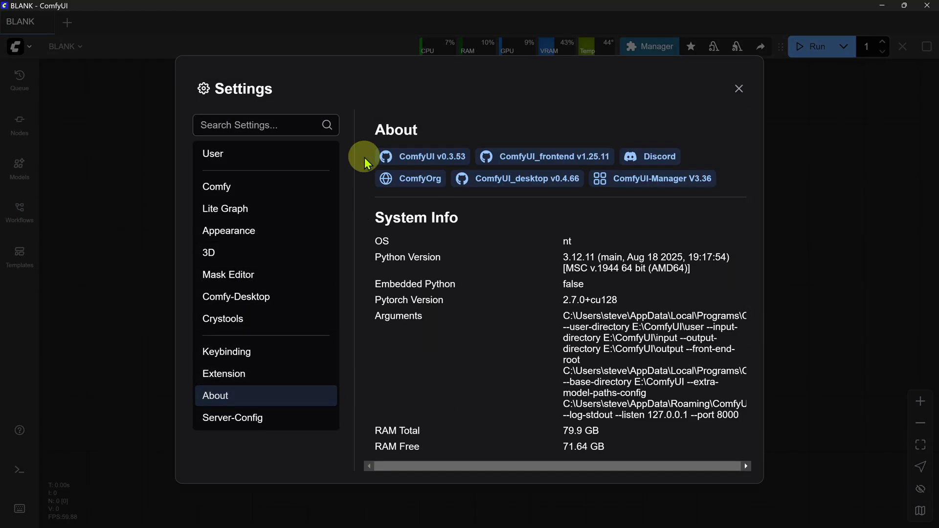
left_click(738, 89)
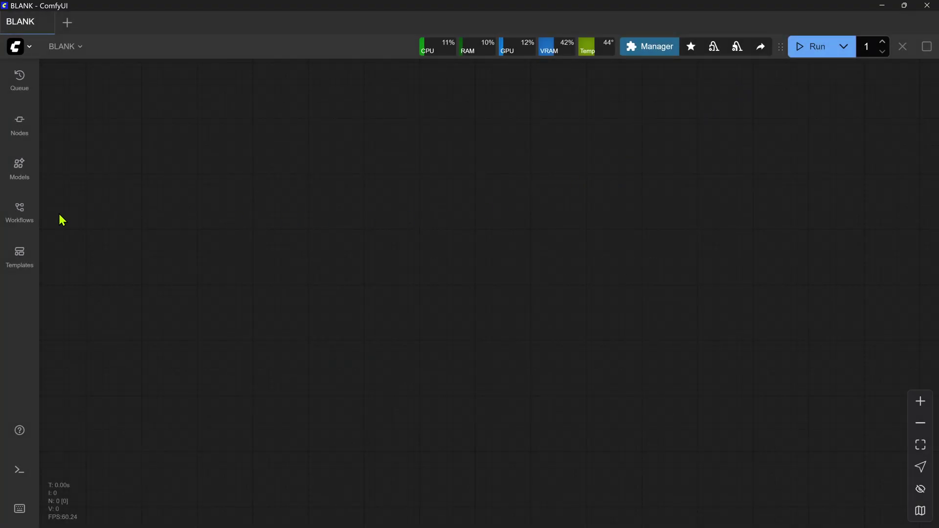
Load wan_2.2_14b_i2v.json from the Workflows sidebar and close the Missing Models and Missing Nodes warnings
left_click(20, 222)
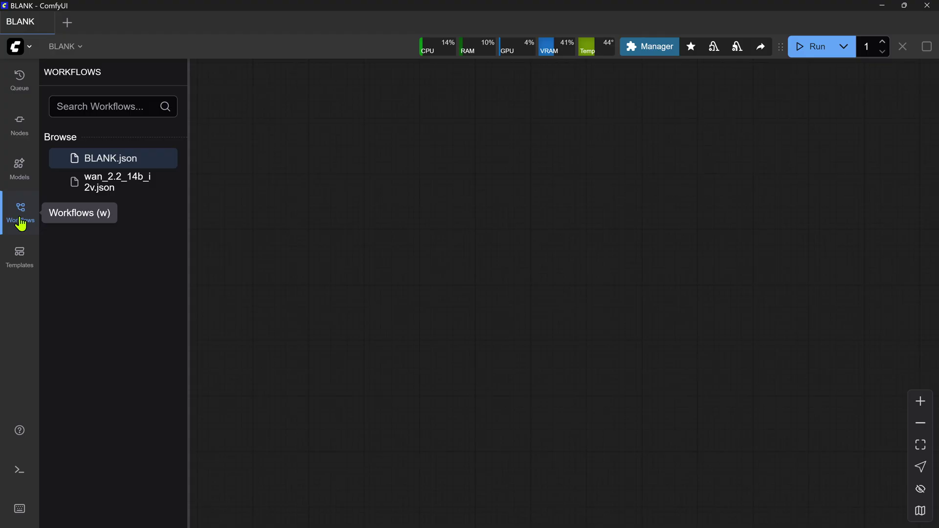
left_click(107, 191)
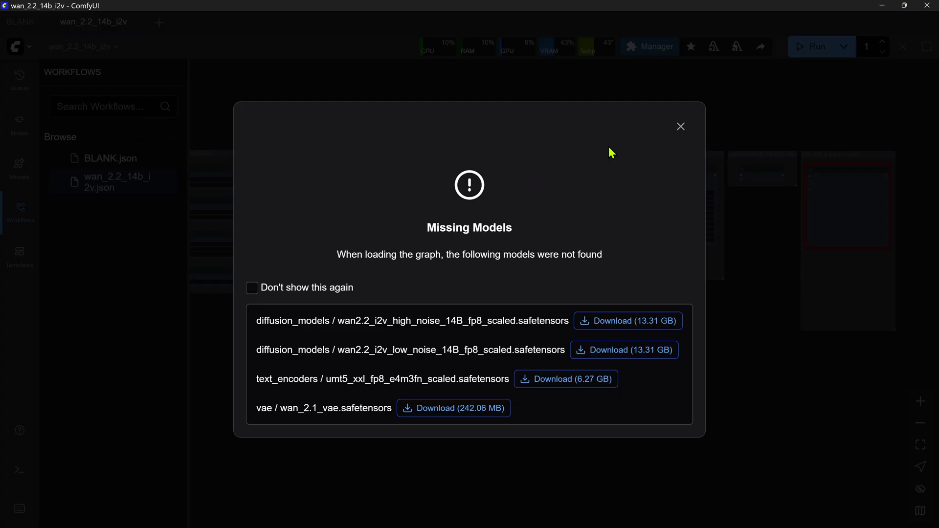
left_click(679, 127)
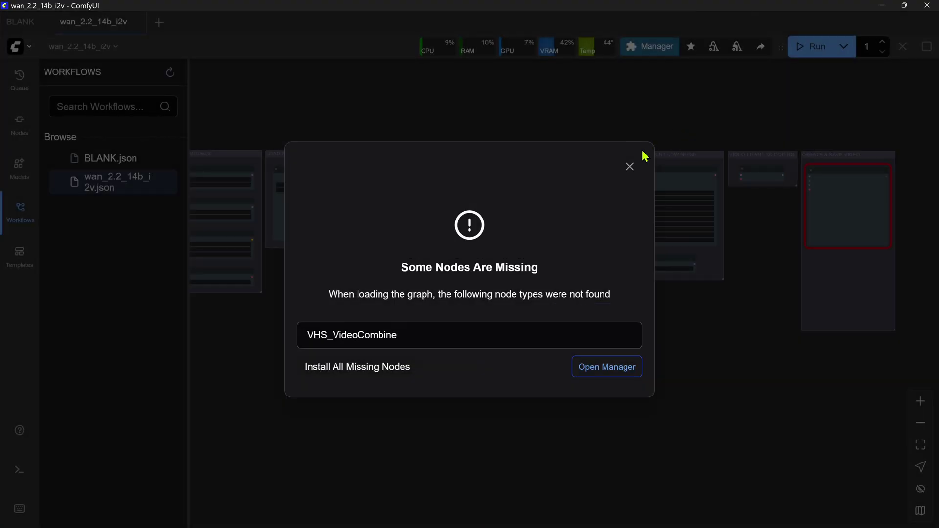
left_click(629, 168)
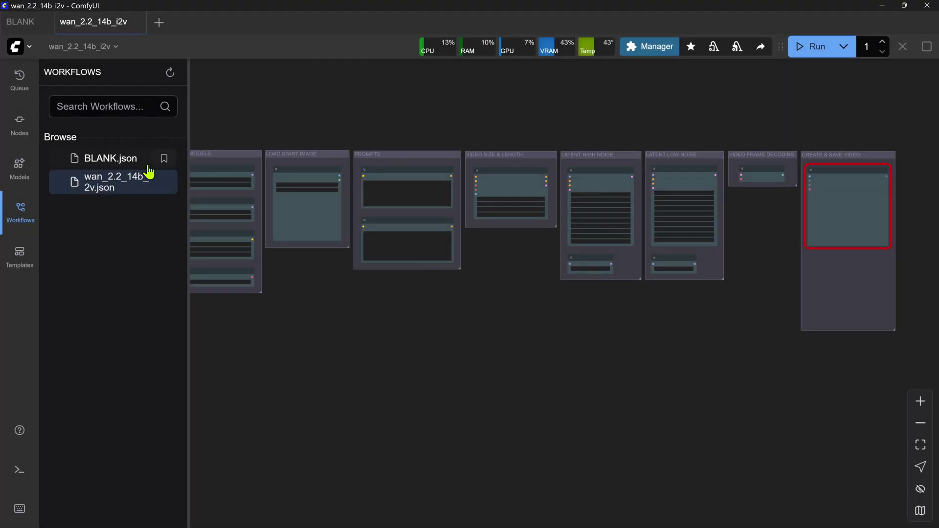
left_click(21, 213)
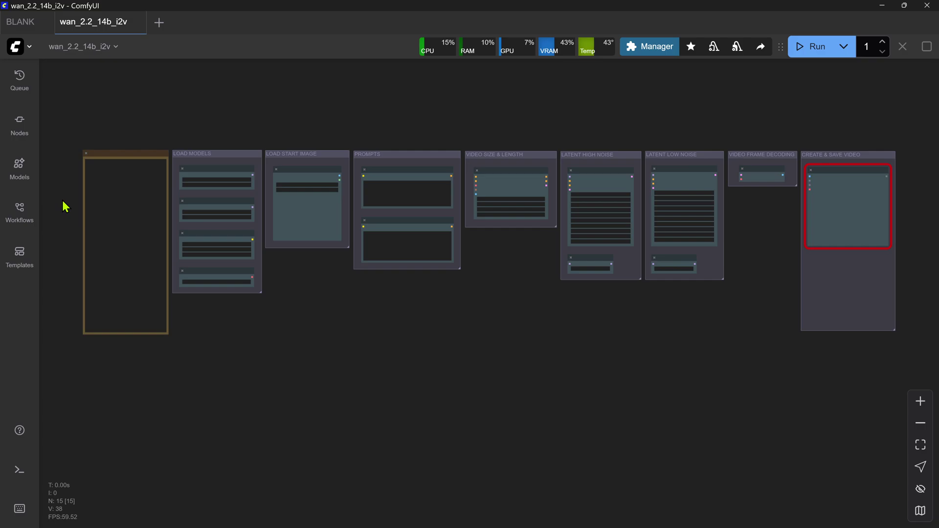
scroll(63, 199, "up", 5)
scroll(62, 200, "up", 3)
scroll(98, 116, "up", 2)
Pan to the FoxtonAI Notes download sections and start the high-noise FP8 model download
left_click_drag(97, 116, 107, 197)
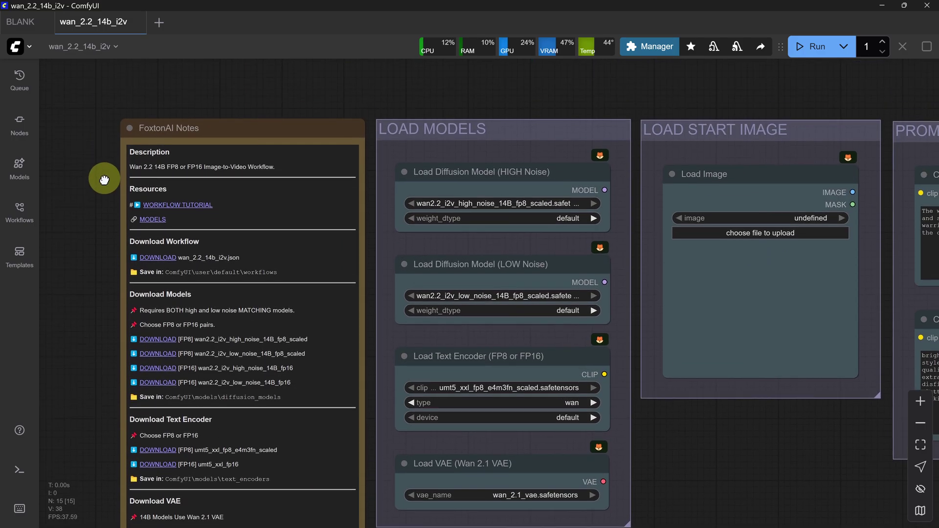
scroll(107, 192, "up", 4)
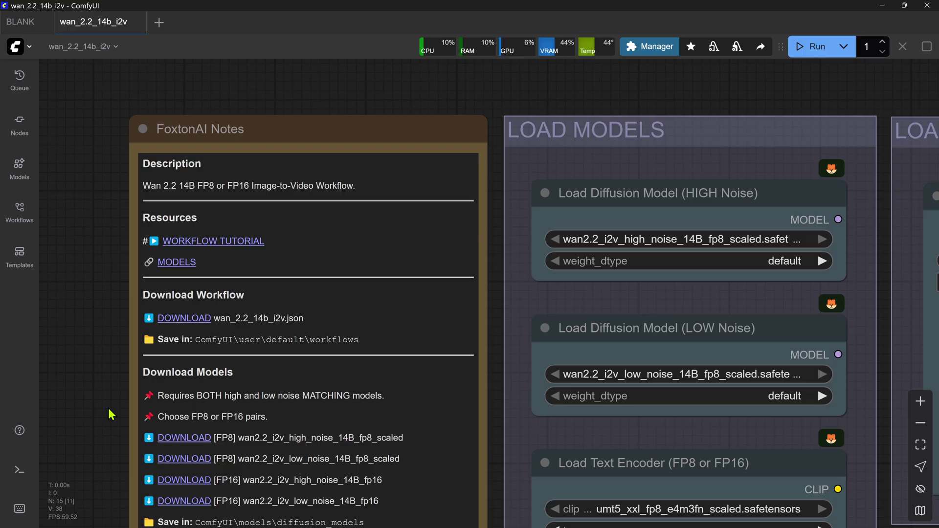
left_click_drag(110, 389, 107, 115)
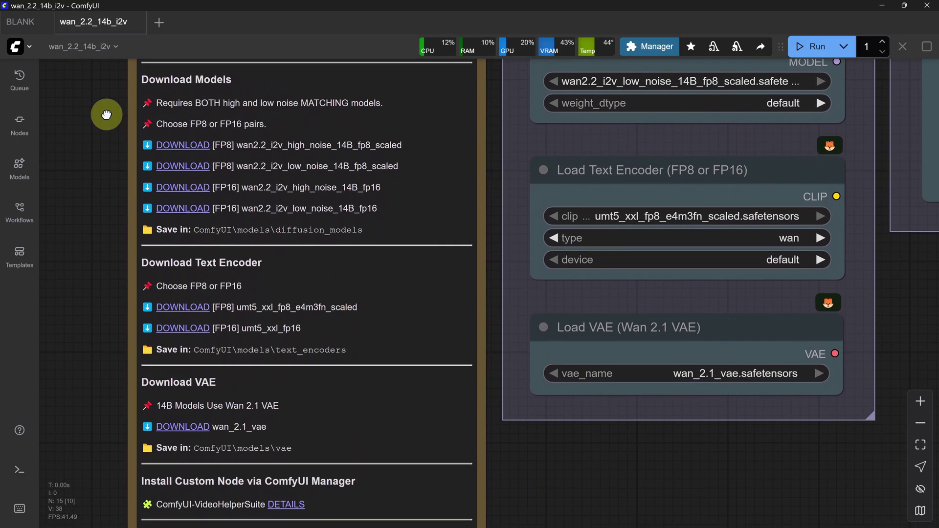
left_click_drag(116, 78, 115, 79)
left_click(119, 104)
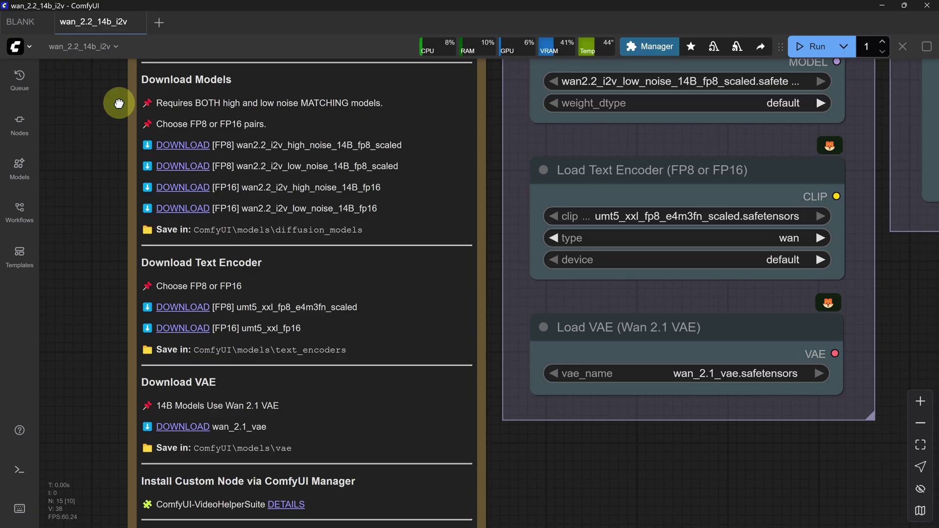
left_click(117, 158)
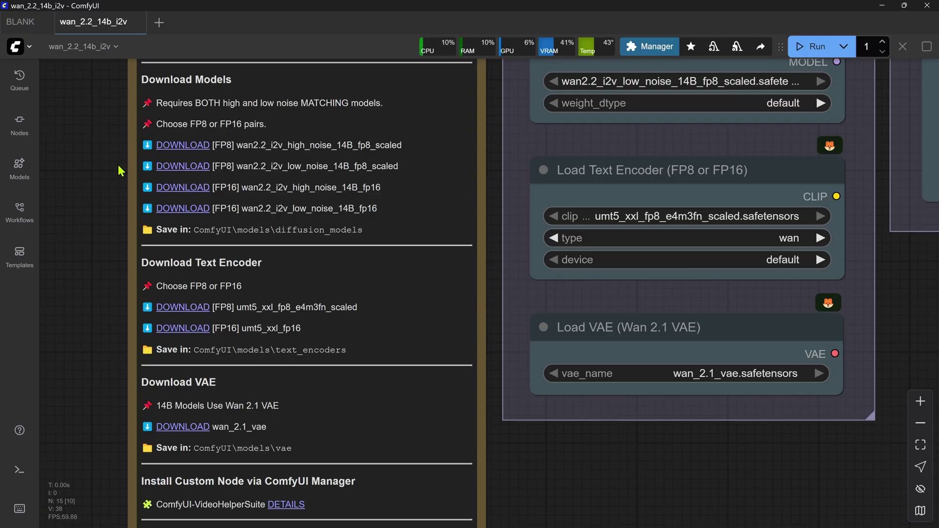
left_click(117, 193)
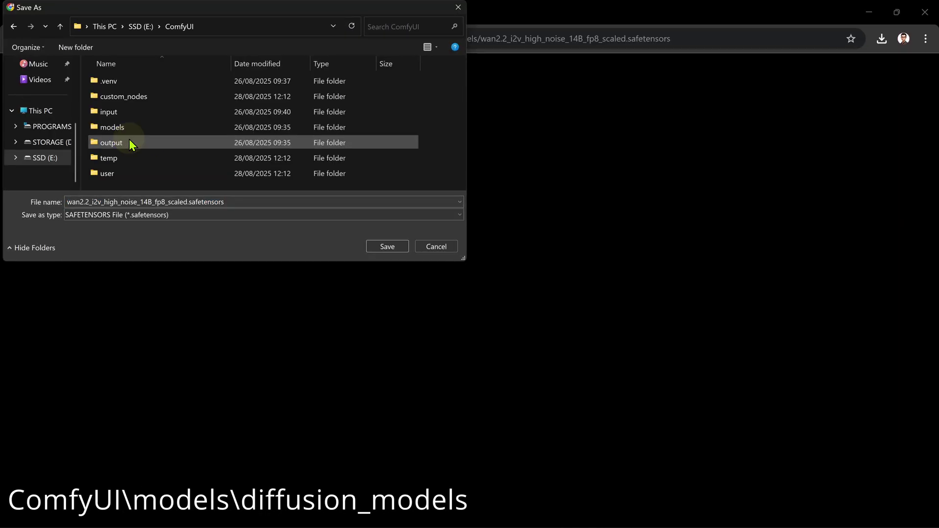
Save the high-noise FP8 model into ComfyUI\models\diffusion_models
double_click(127, 127)
scroll(133, 135, "down", 3)
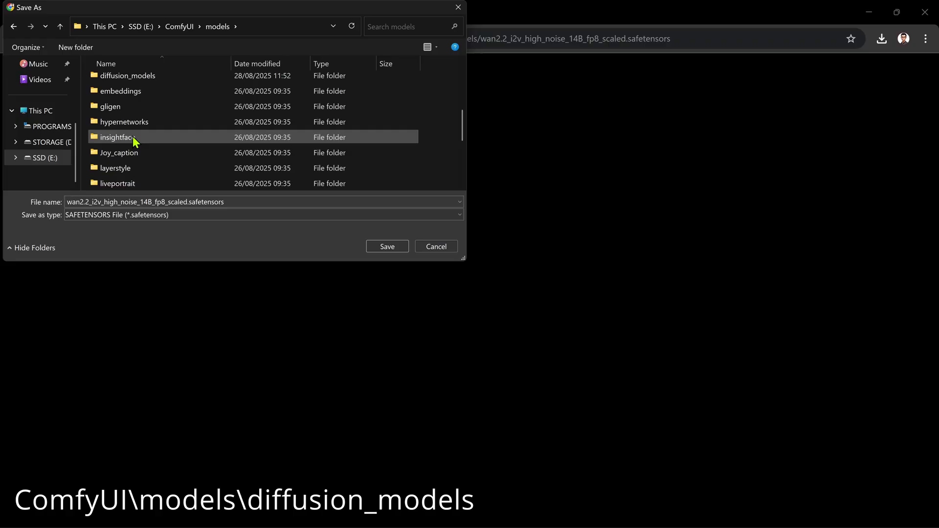
double_click(132, 78)
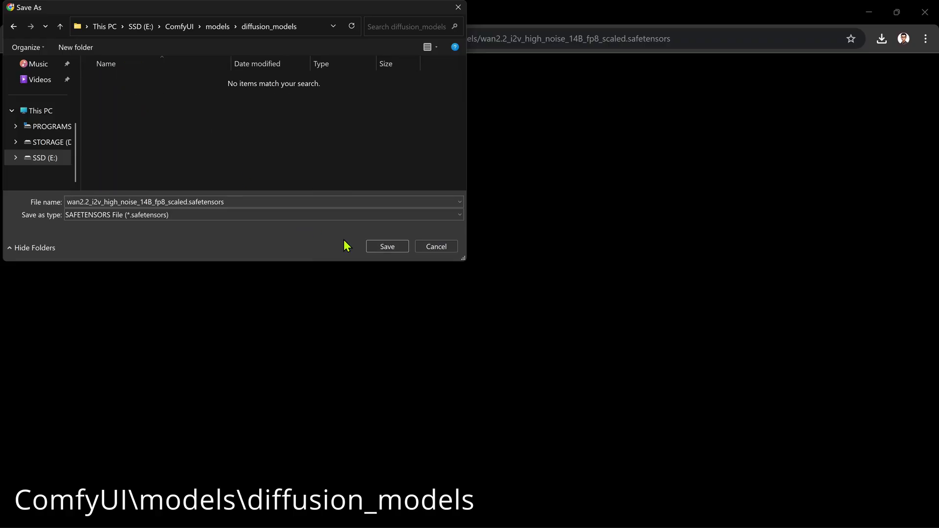
left_click(372, 247)
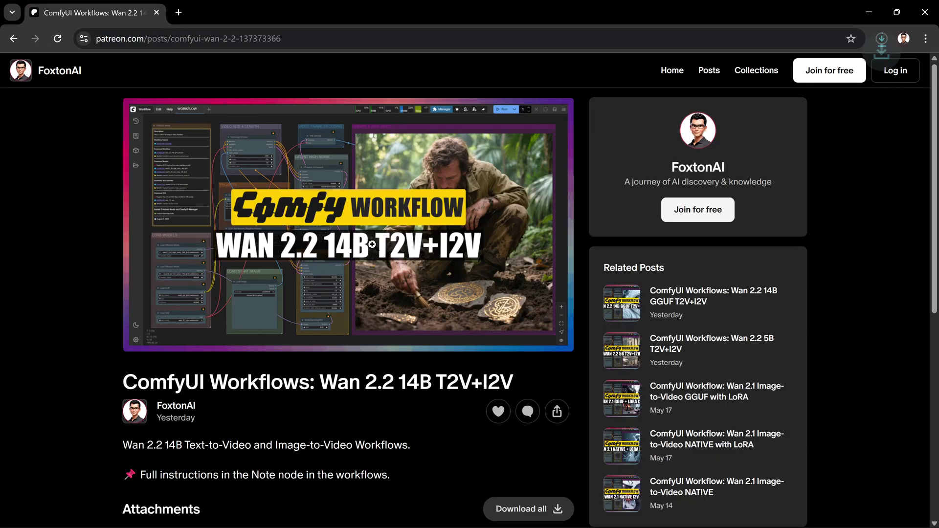
Download the low-noise FP8 model into the same diffusion_models folder
left_click(868, 12)
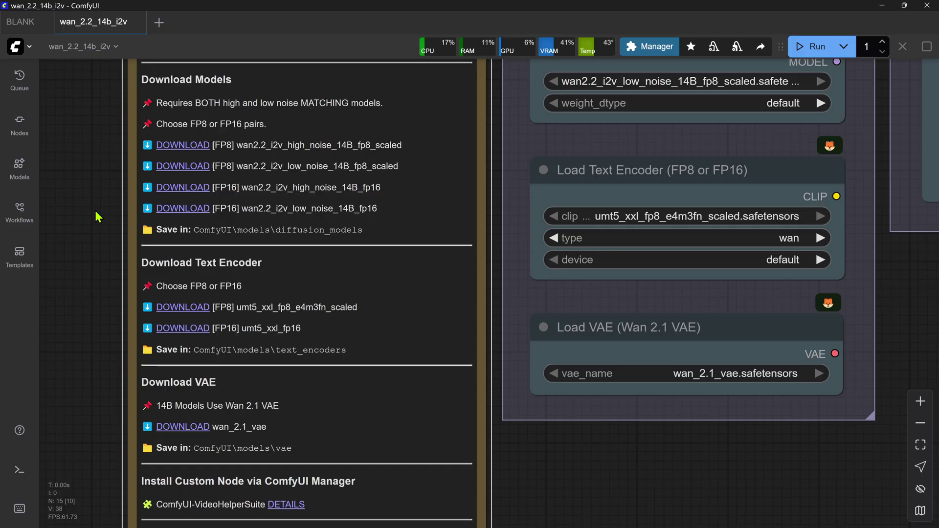
left_click(167, 165)
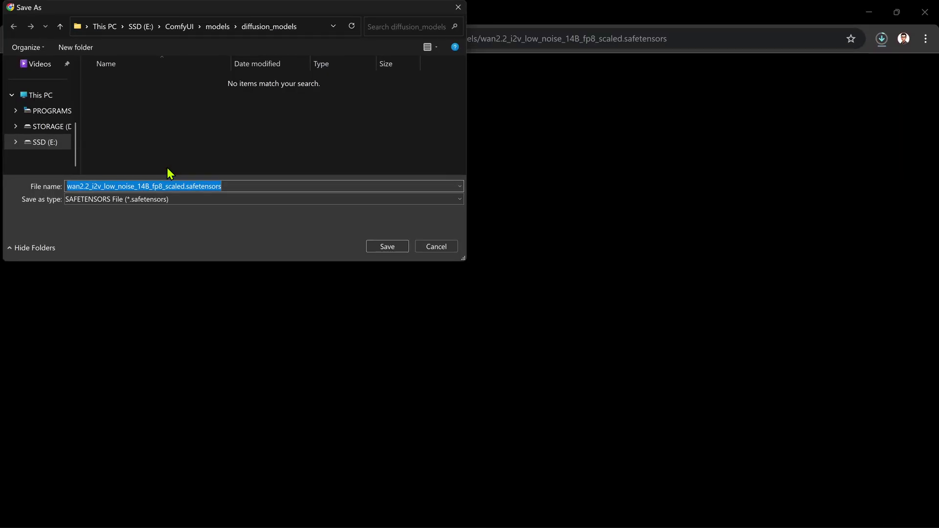
left_click(379, 243)
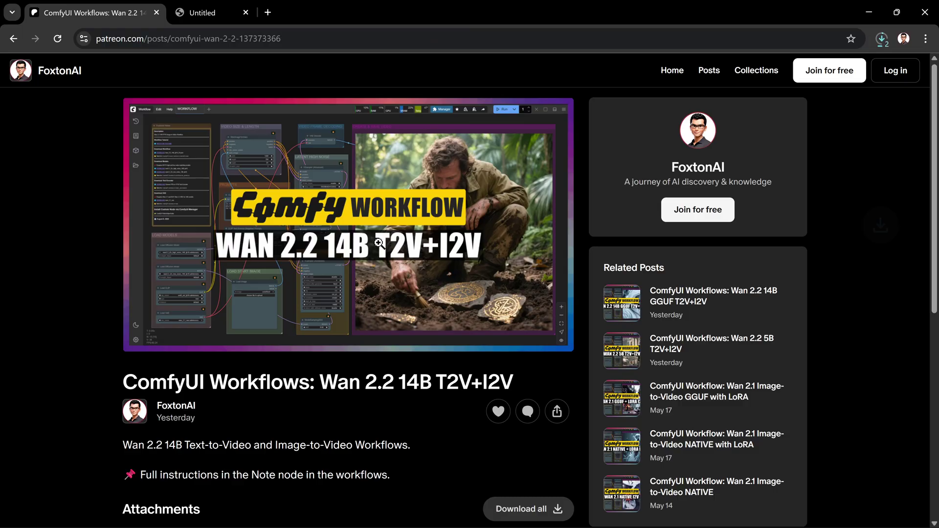
Save umt5_xxl FP8 from the notes' download link into ComfyUI\models\text_encoders
left_click(869, 13)
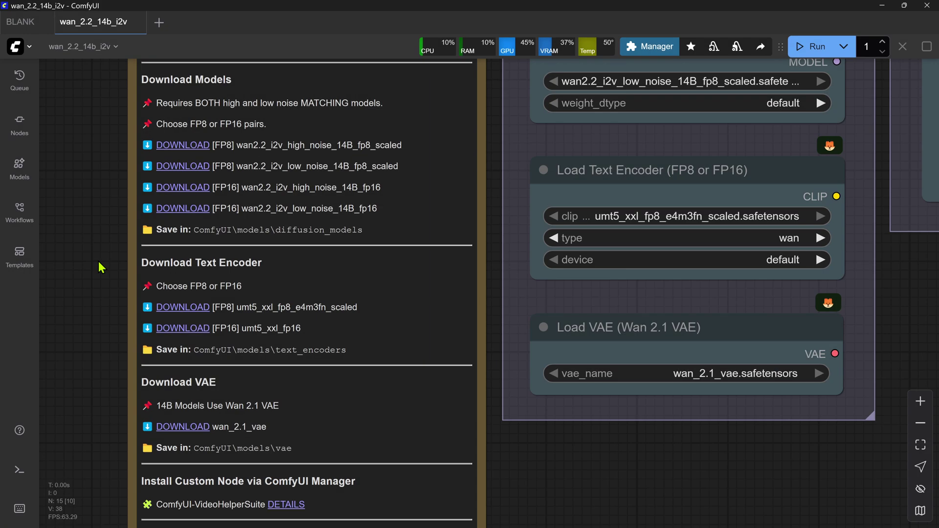
left_click(105, 259)
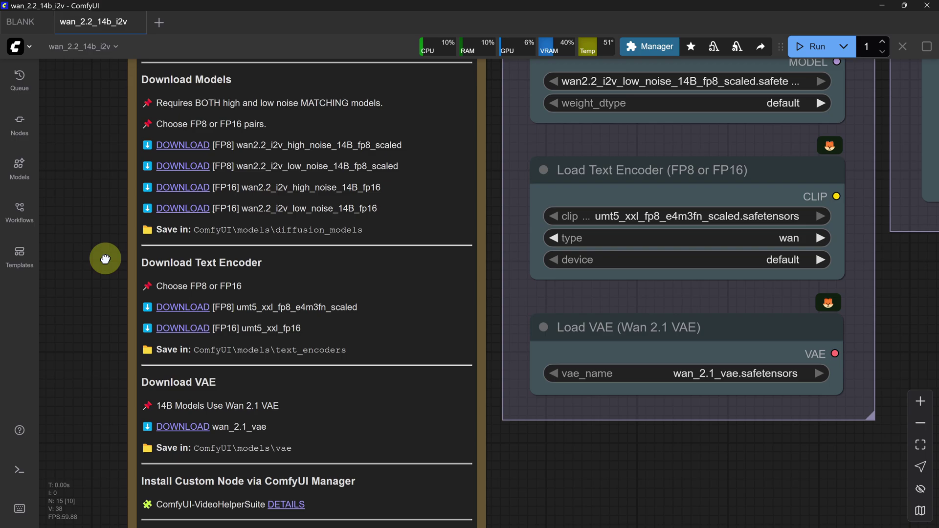
left_click(114, 317)
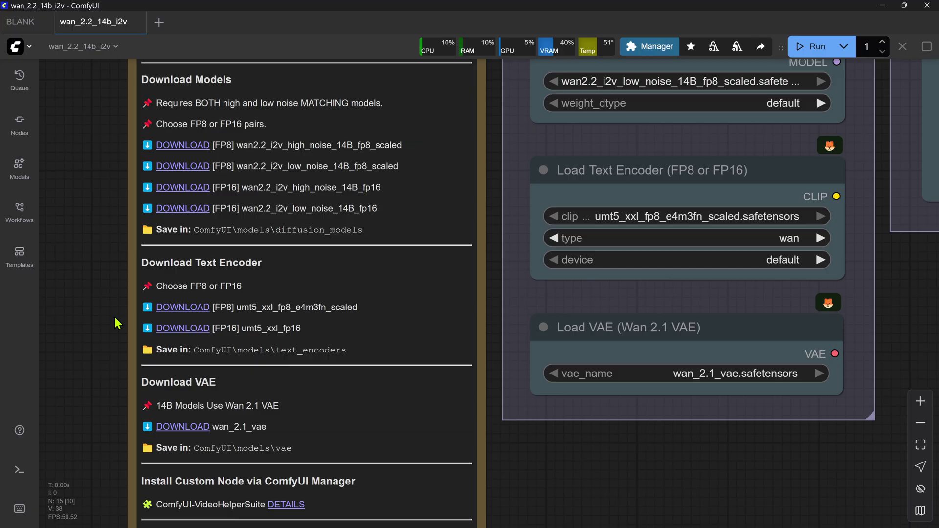
left_click(176, 308)
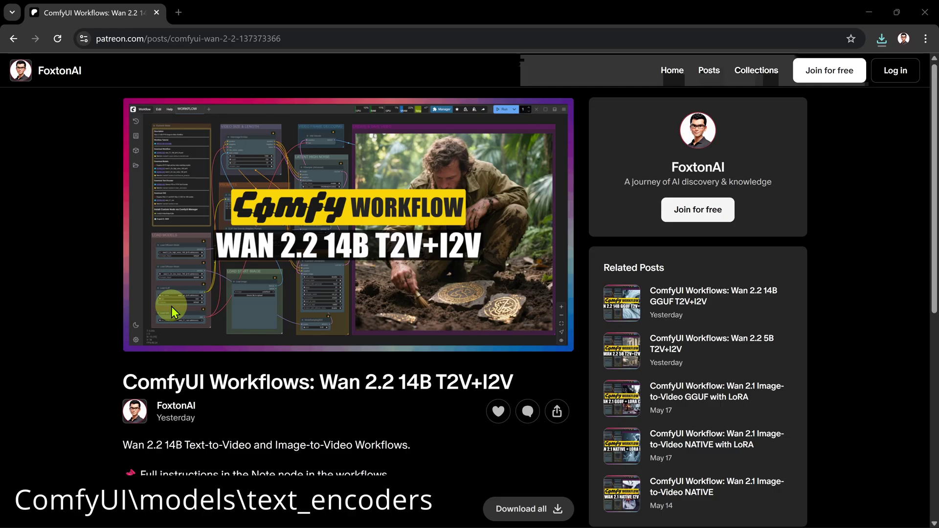
double_click(140, 142)
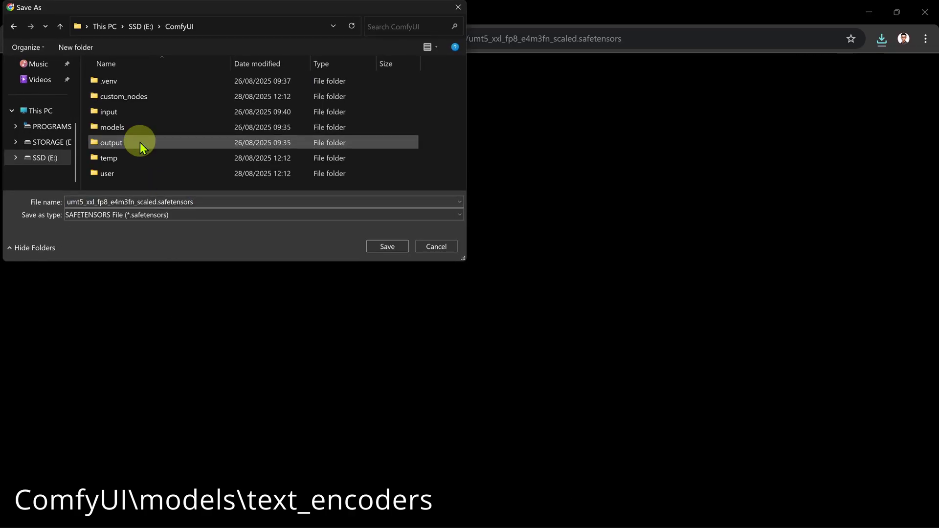
double_click(126, 125)
scroll(126, 124, "down", 3)
scroll(128, 125, "down", 3)
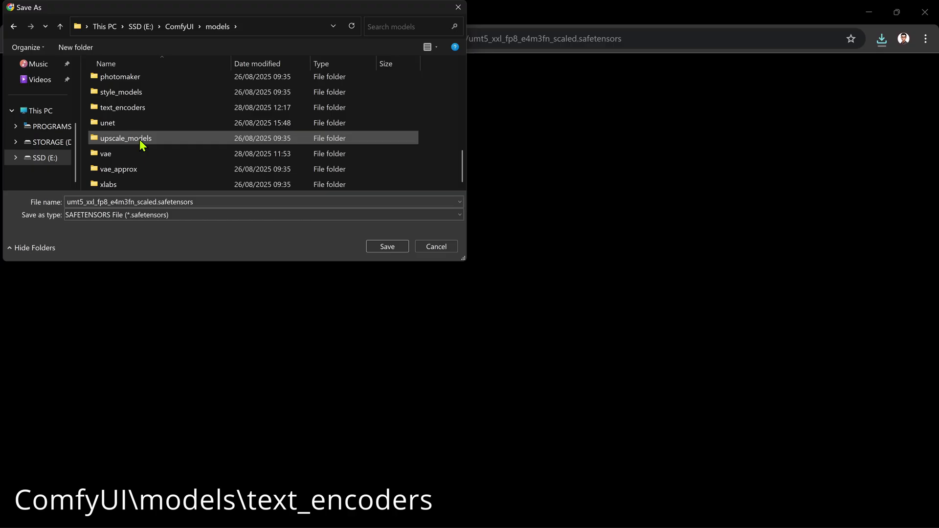
double_click(122, 107)
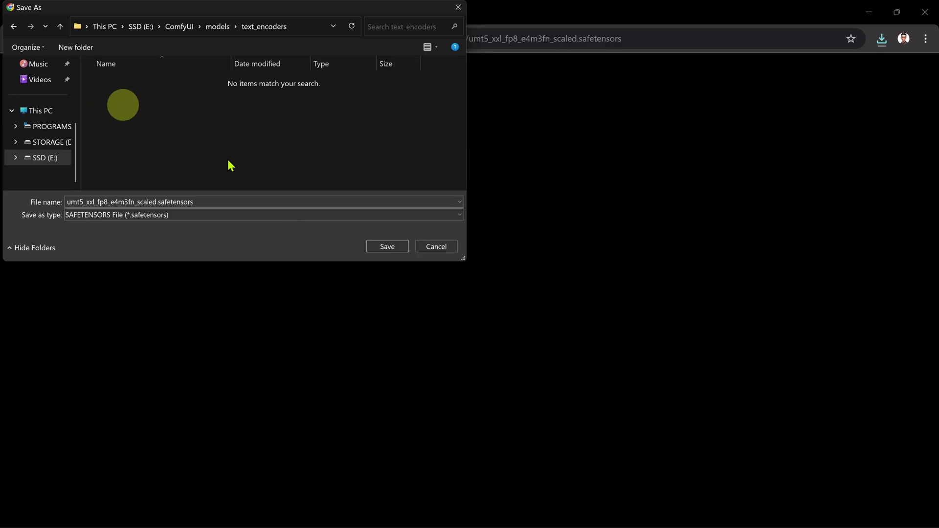
left_click(386, 249)
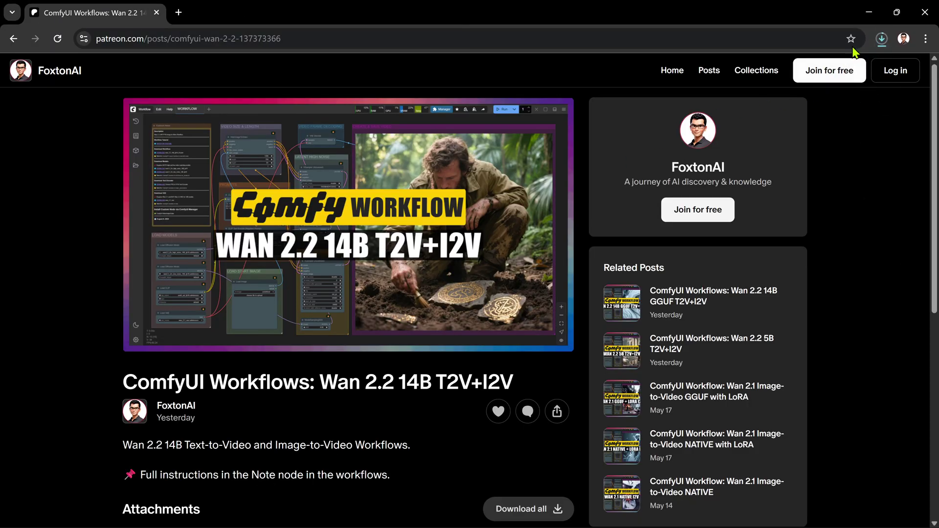
left_click(868, 13)
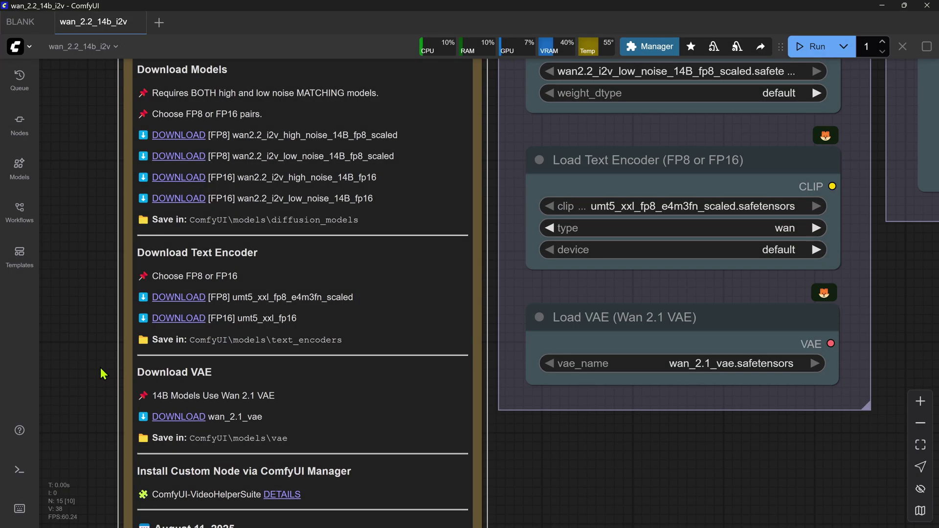
Save wan_2.1_vae into ComfyUI\models\vae and return to ComfyUI
left_click(100, 367)
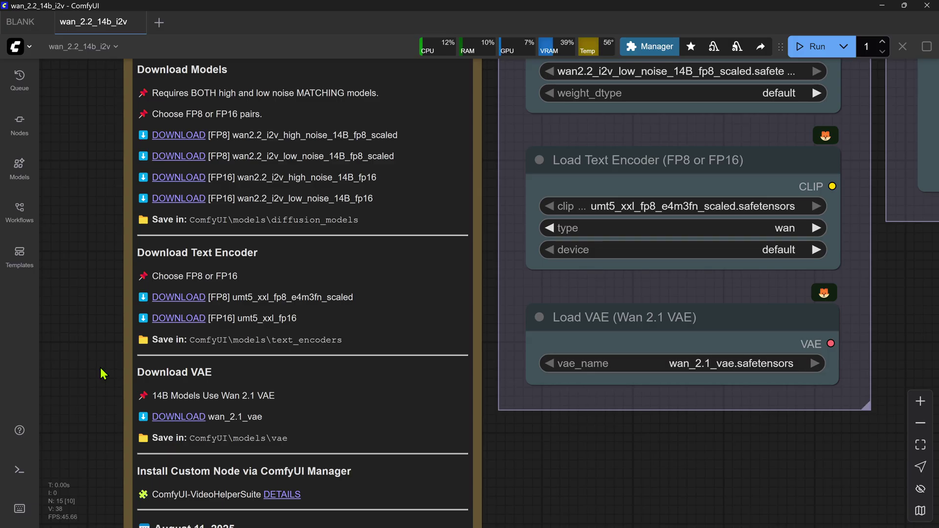
left_click(177, 417)
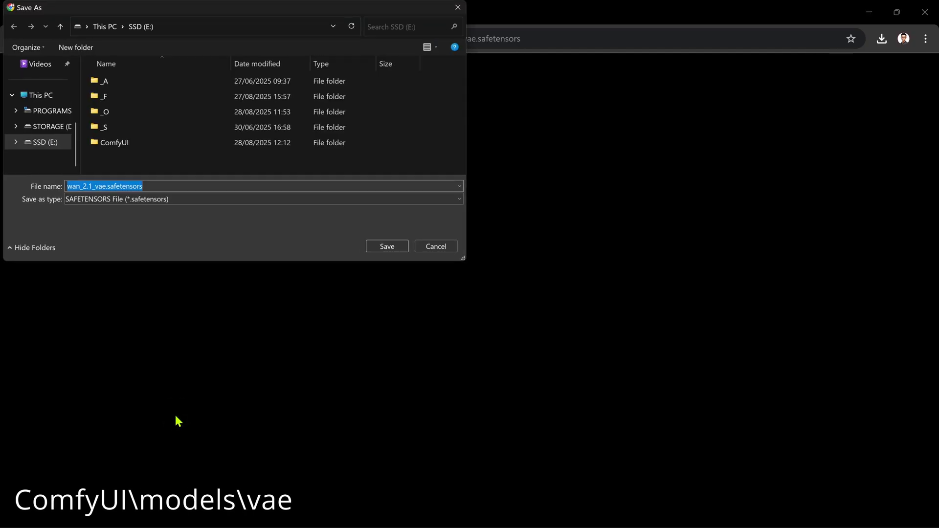
double_click(114, 143)
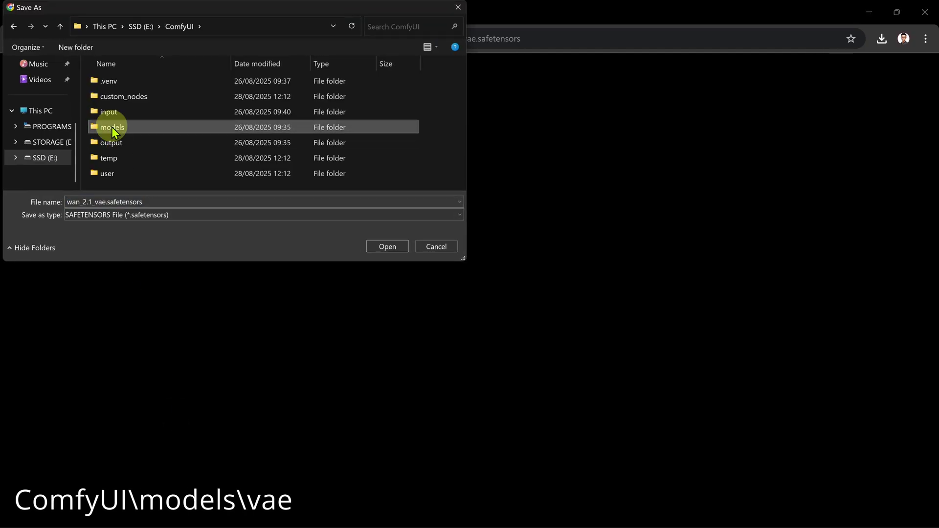
double_click(112, 126)
scroll(144, 153, "down", 3)
scroll(145, 153, "down", 5)
double_click(144, 152)
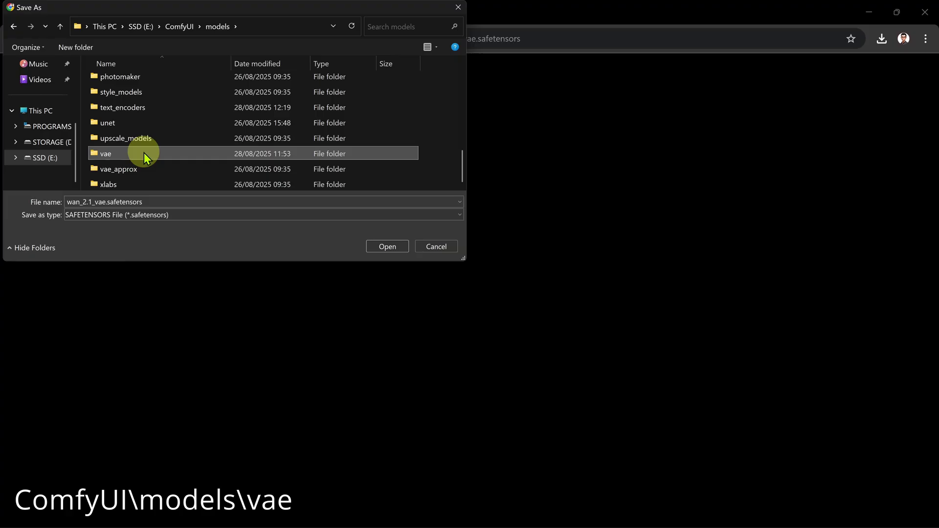
left_click(378, 247)
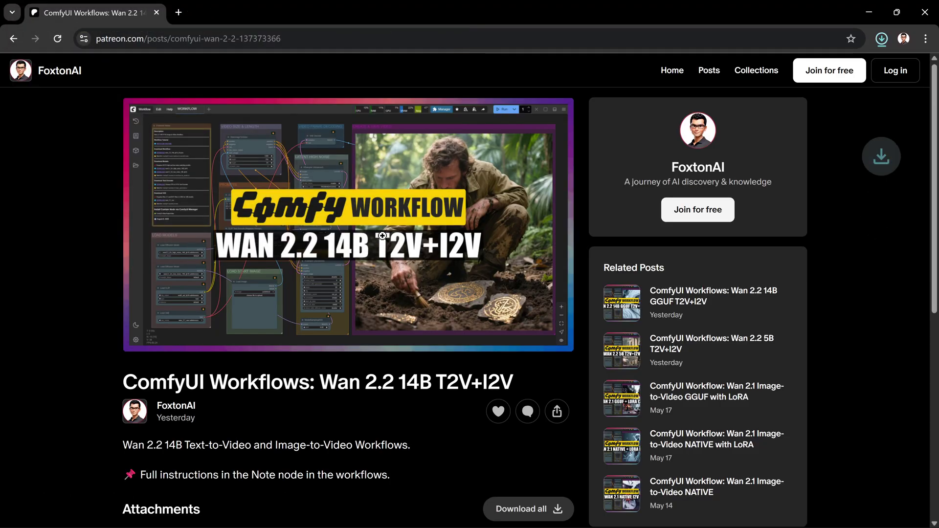
left_click(868, 12)
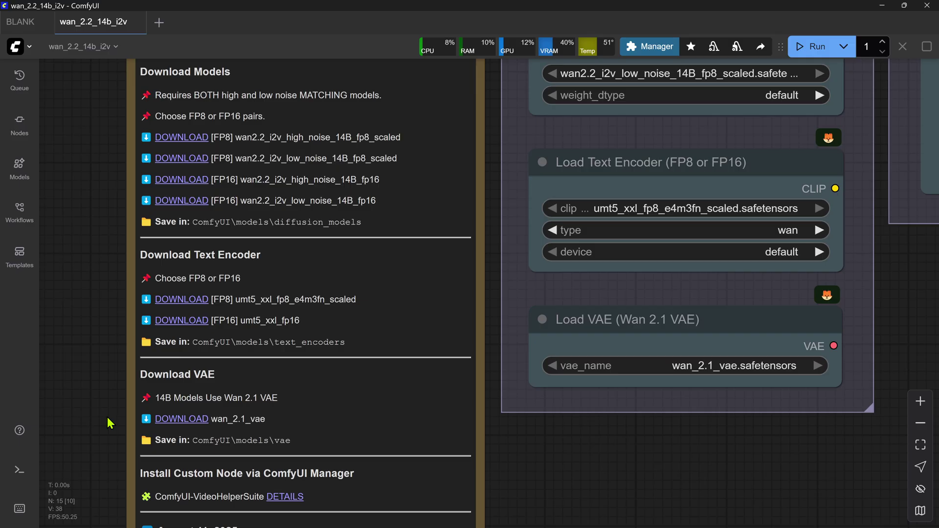
left_click_drag(108, 423, 98, 304)
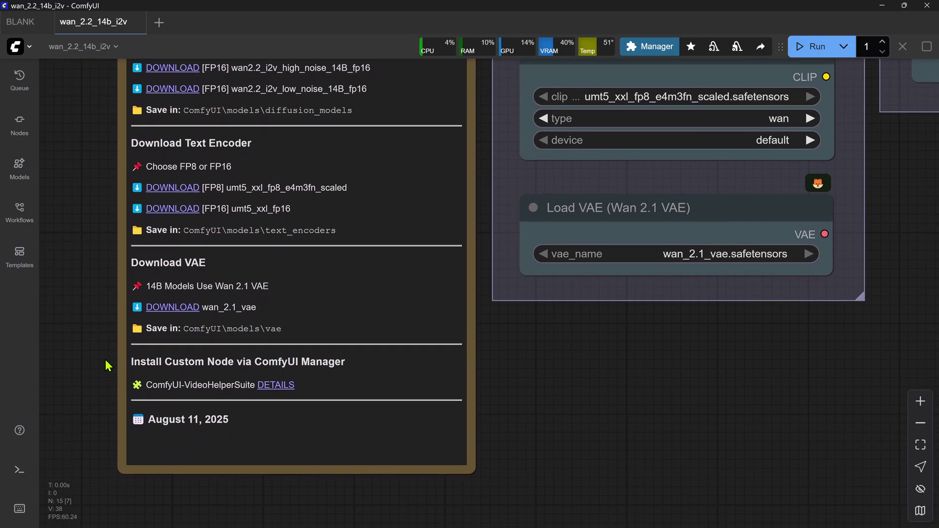
left_click_drag(105, 363, 104, 359)
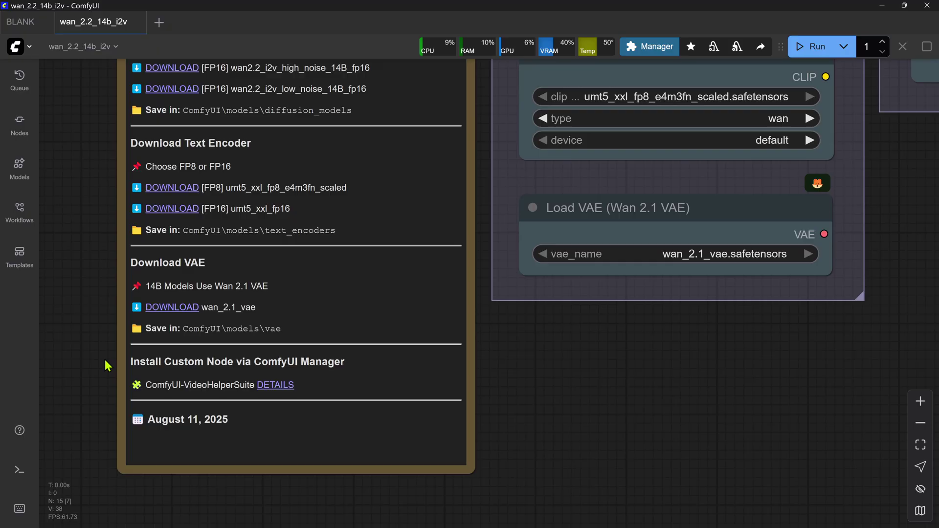
left_click(105, 384)
Search Custom Nodes Manager for 'videohelper' and install ComfyUI-VideoHelperSuite at version 'latest'
left_click(649, 46)
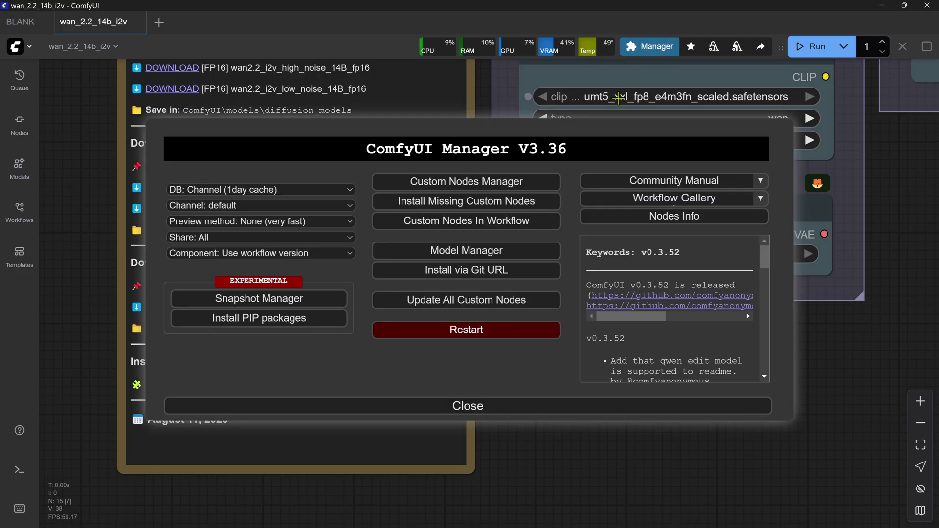
left_click(520, 183)
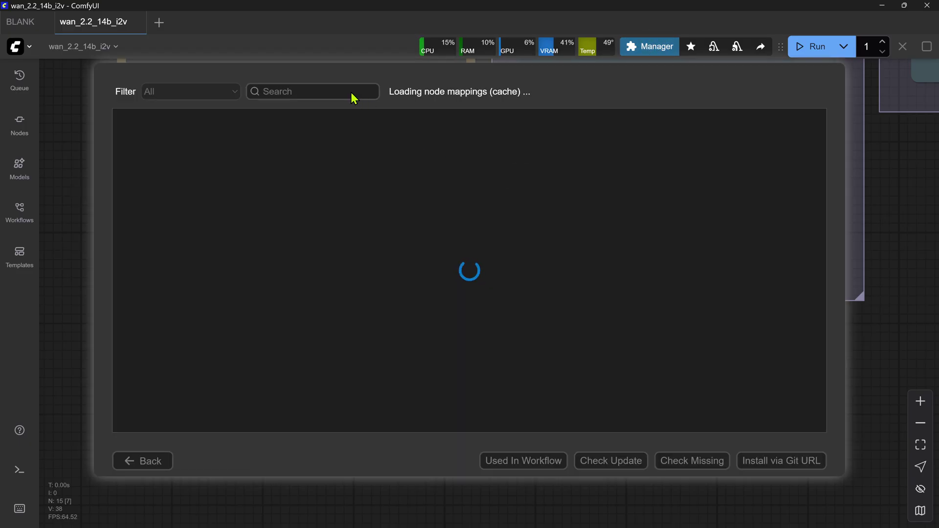
left_click(348, 89)
type("videohelper")
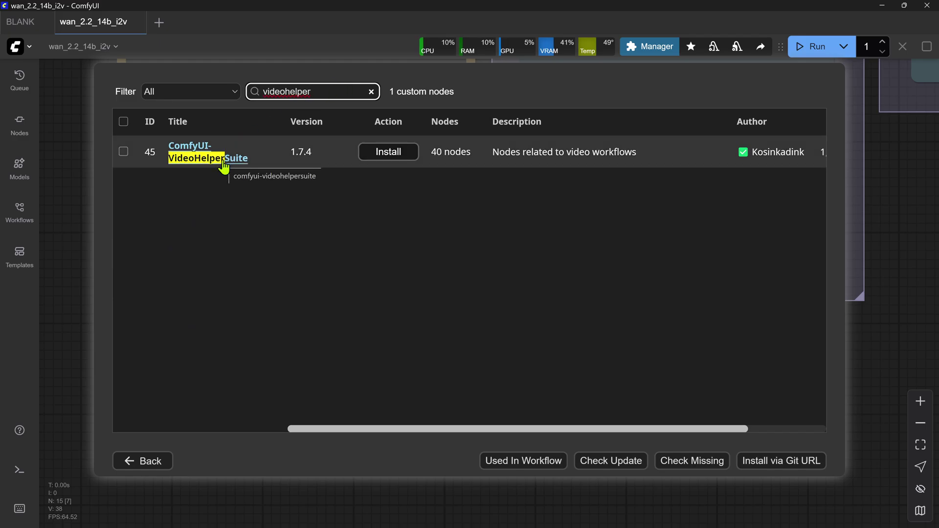
left_click(374, 152)
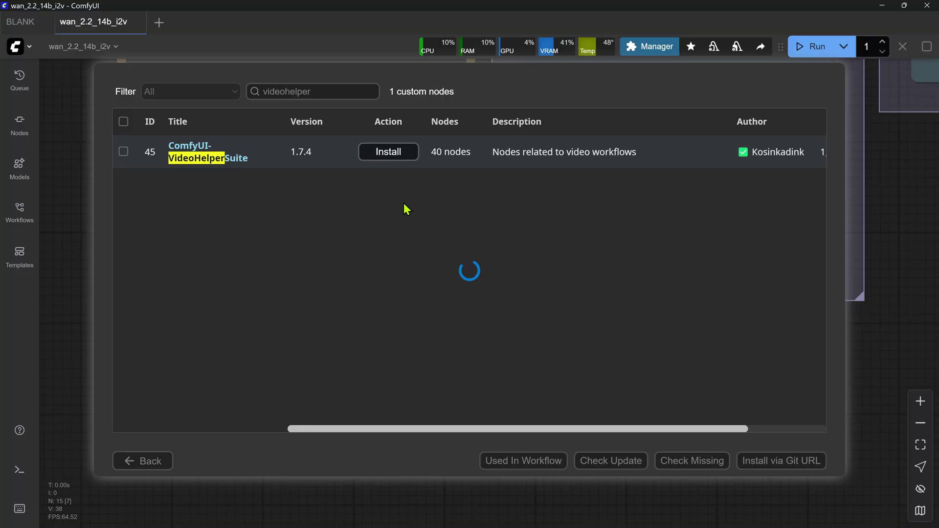
left_click(405, 211)
left_click(524, 348)
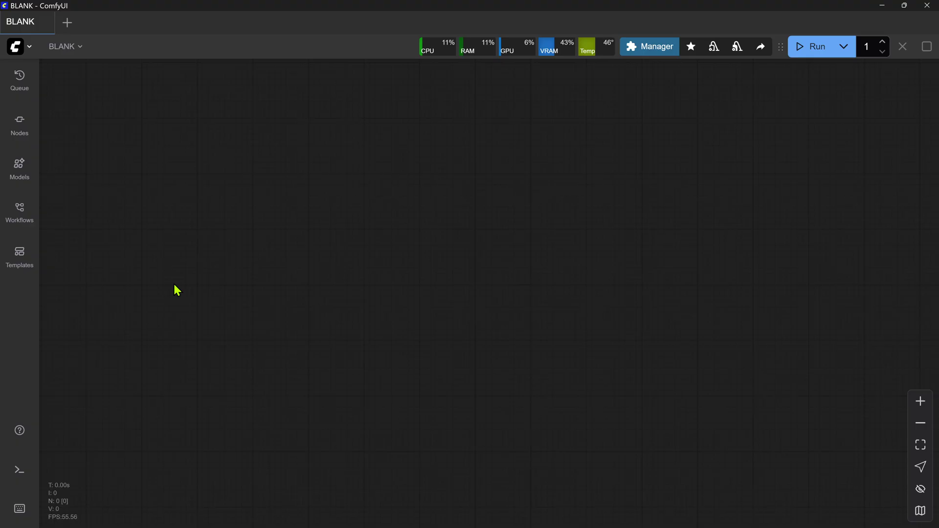
Load wan_2.2_14b_i2v.json from the Workflows sidebar into its own tab
left_click(19, 223)
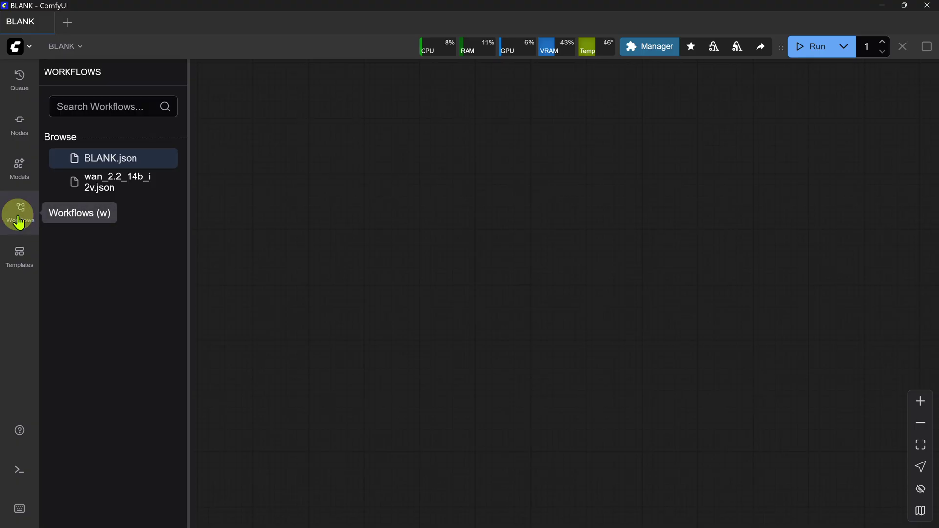
left_click(104, 189)
left_click(23, 223)
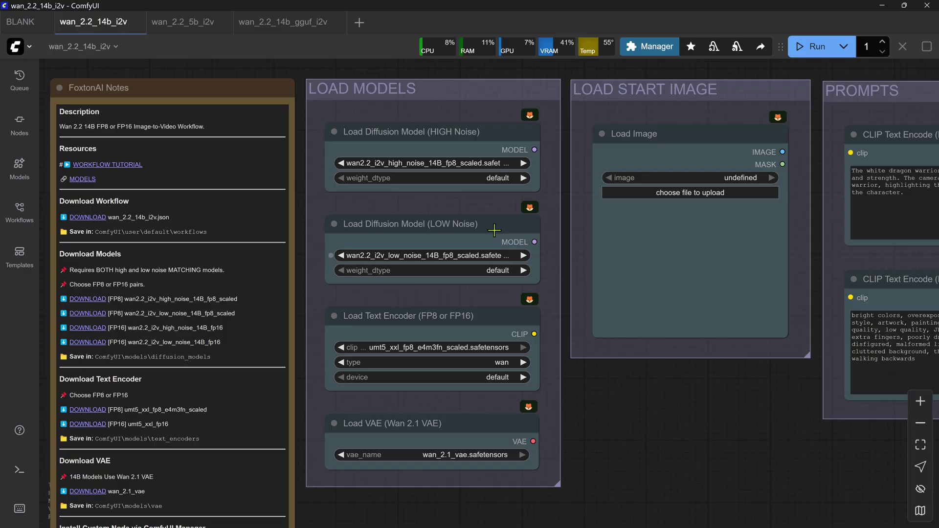
Keep the high-noise and low-noise loaders on their FP8 scaled diffusion models
left_click(429, 69)
left_click(548, 162)
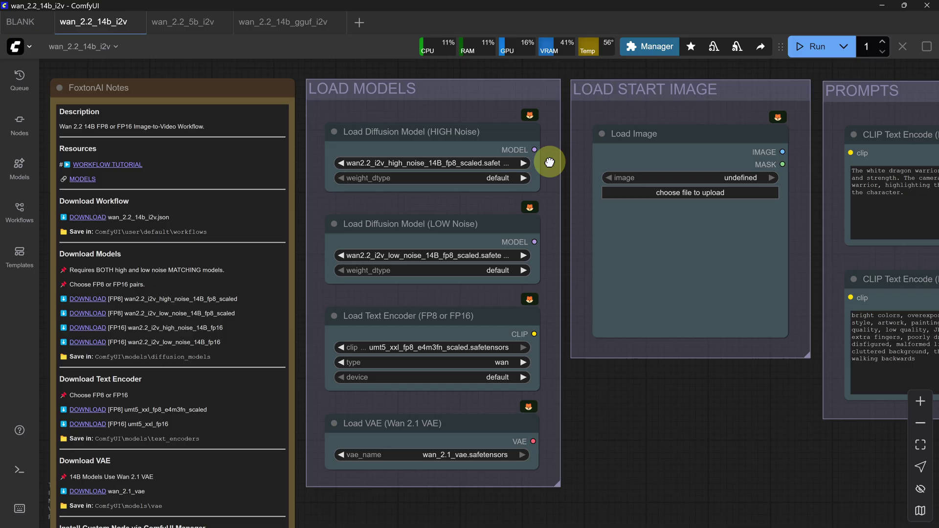
left_click(548, 258)
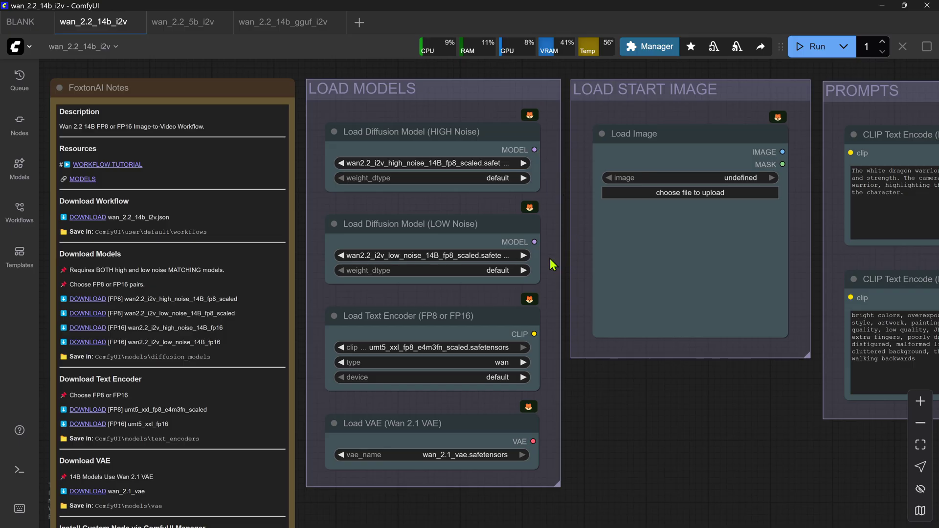
left_click(376, 163)
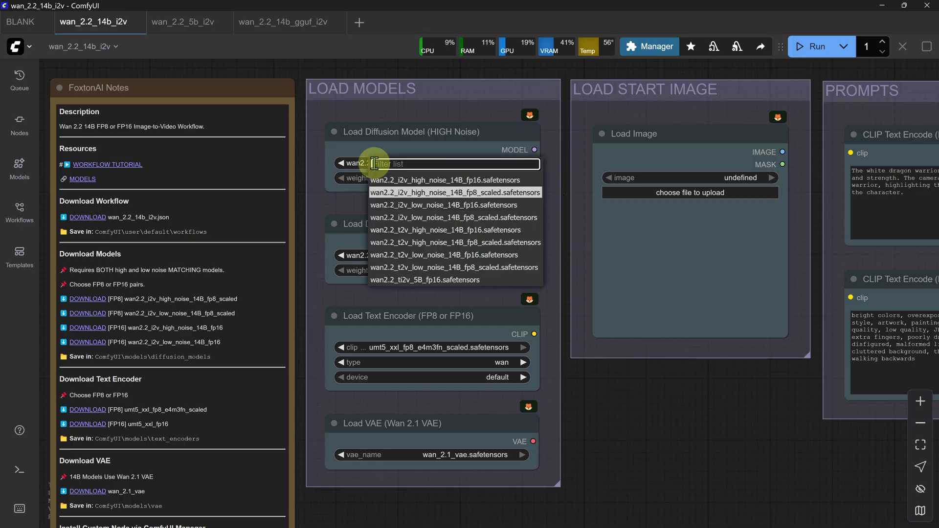
left_click(323, 203)
left_click(374, 257)
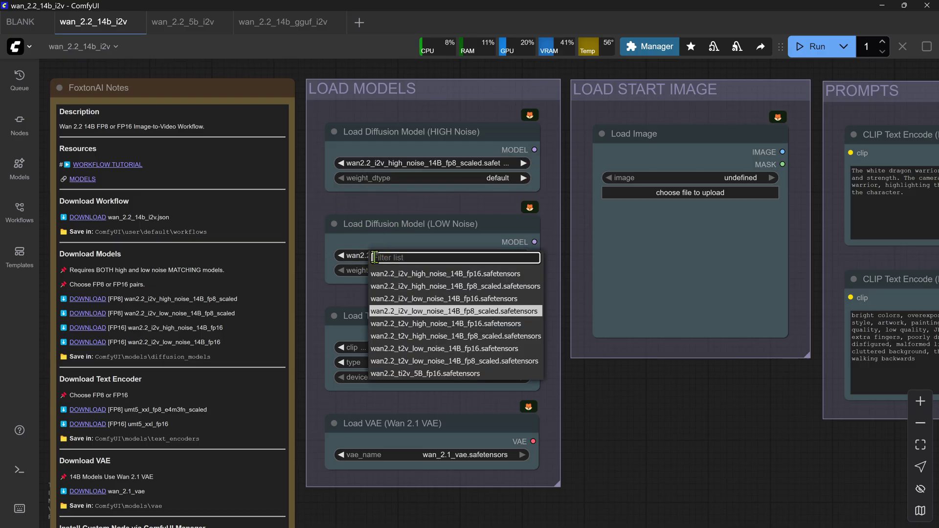
left_click(320, 241)
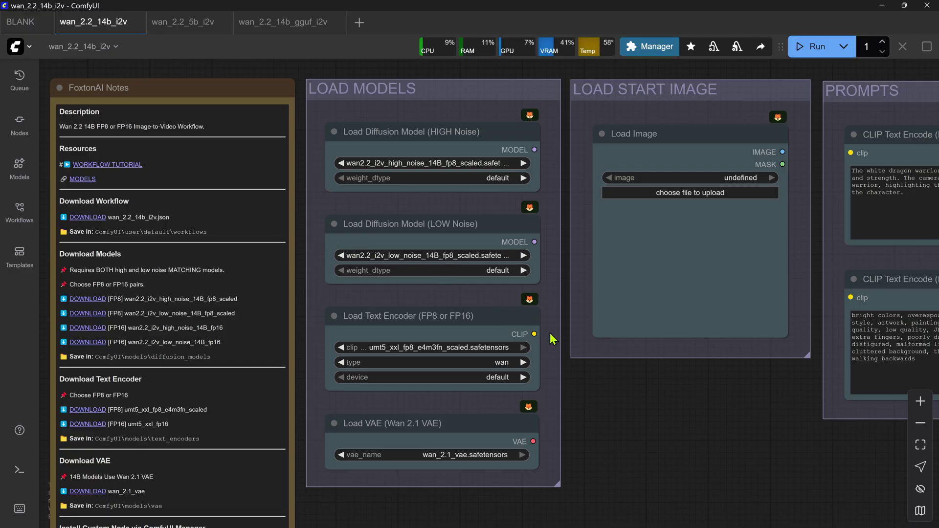
Set Load Text Encoder's clip_name to umt5_xxl_fp8_e4m3fn_scaled.safetensors
left_click(548, 350)
left_click(376, 354)
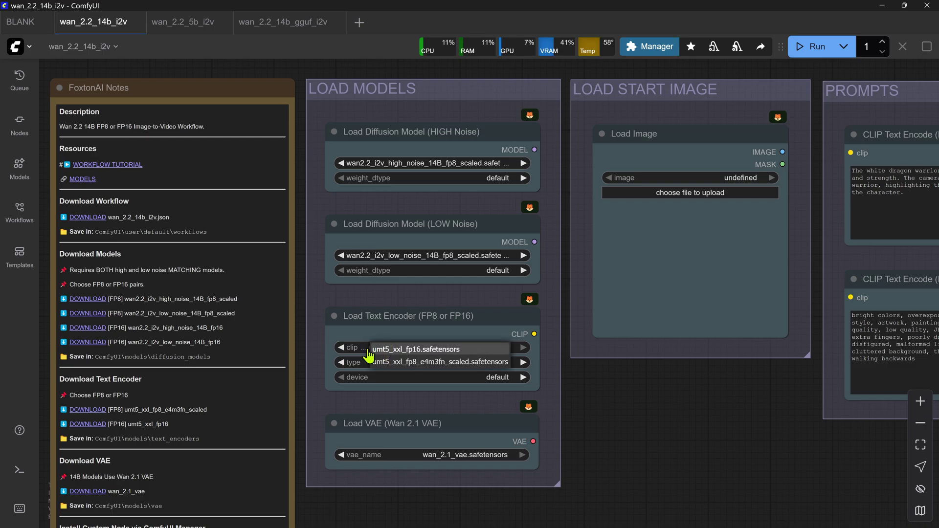
left_click(313, 344)
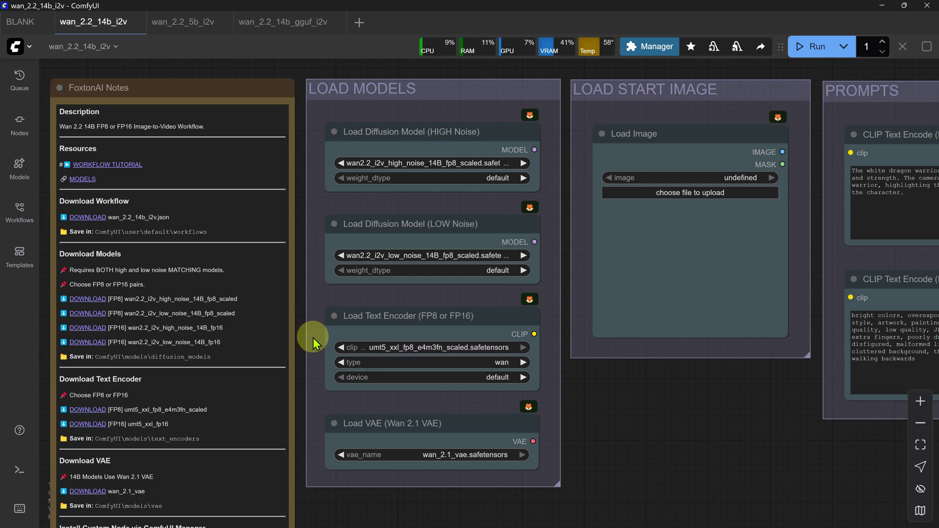
left_click(690, 67)
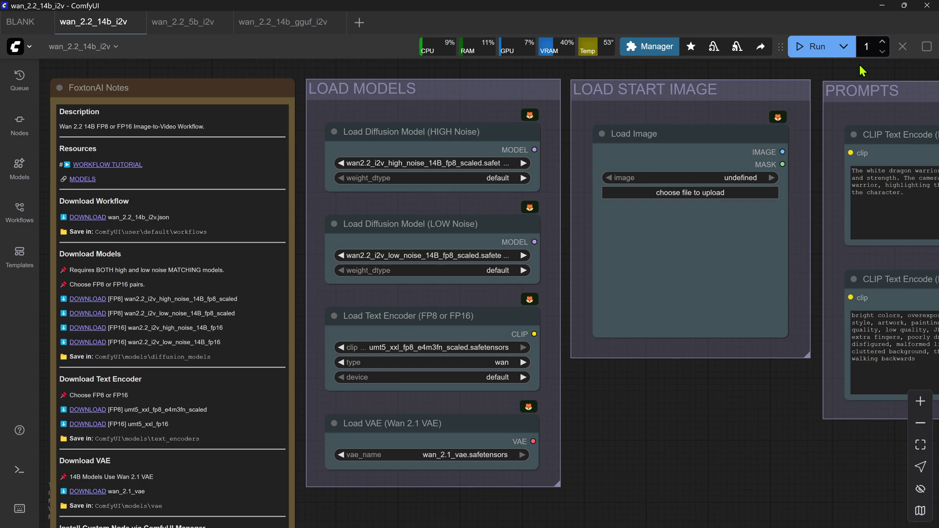
Pan to the start image and prompt groups, then review the KSampler (20 steps, cfg 3.5, uni_pc)
left_click_drag(860, 70, 440, 72)
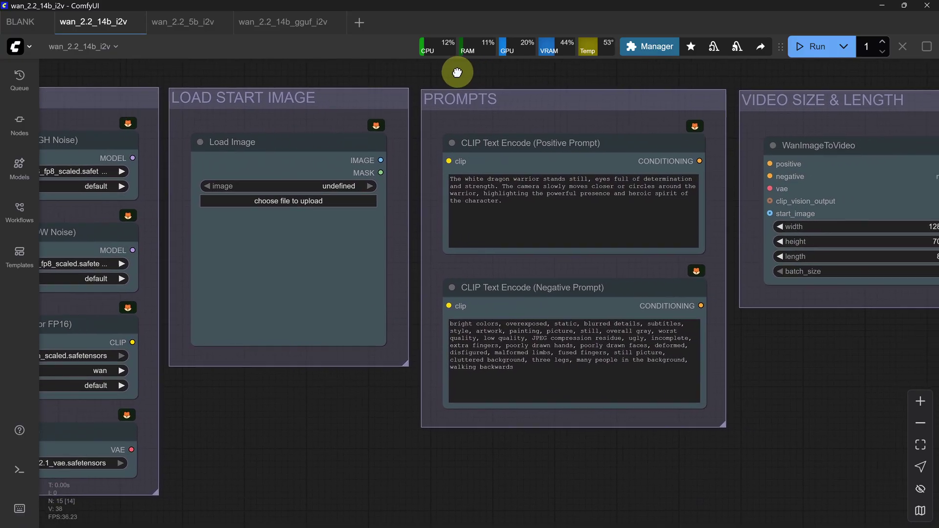
left_click(431, 149)
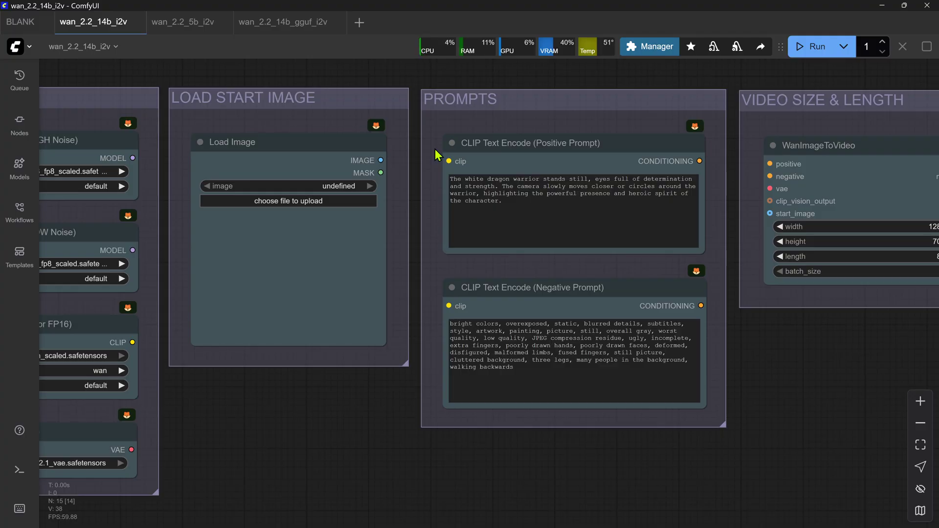
left_click(431, 289)
Pan left to the Video Size & Length and Latent High Noise groups and inspect their fields
left_click_drag(817, 79, 482, 97)
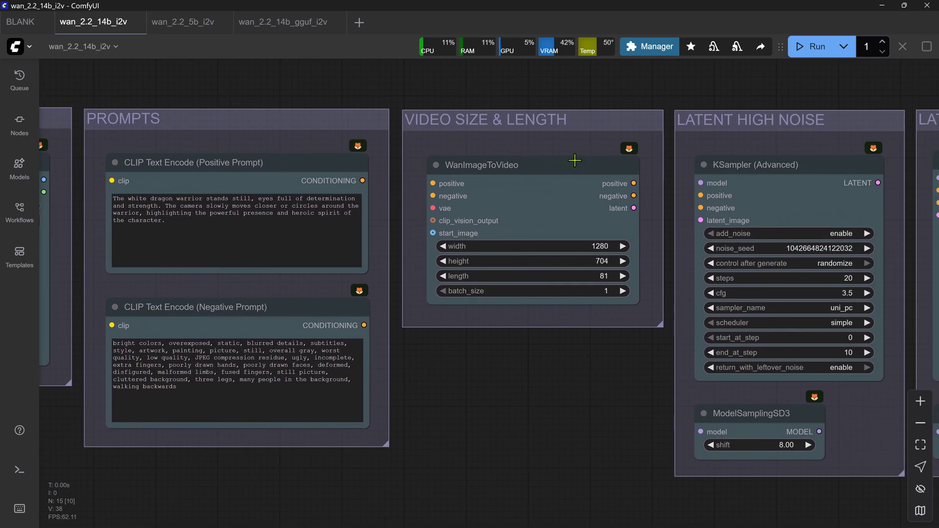
left_click(646, 242)
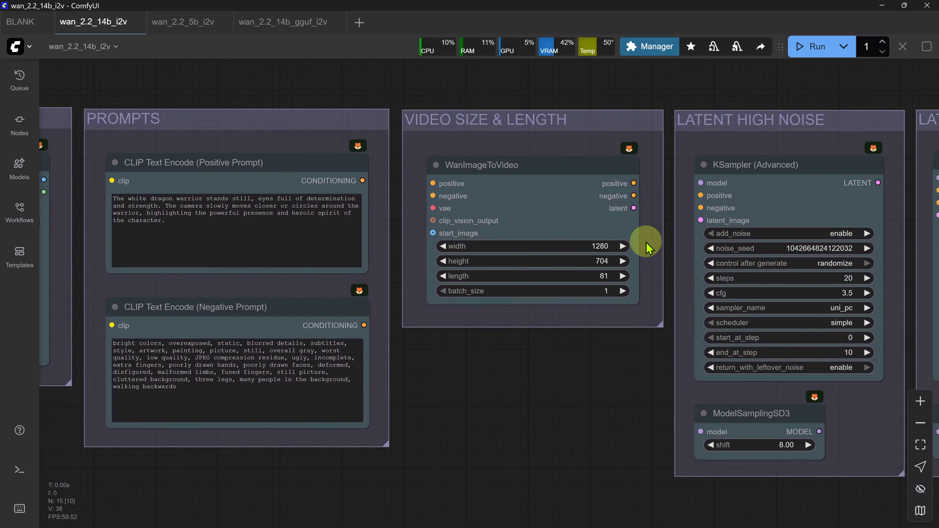
left_click(650, 260)
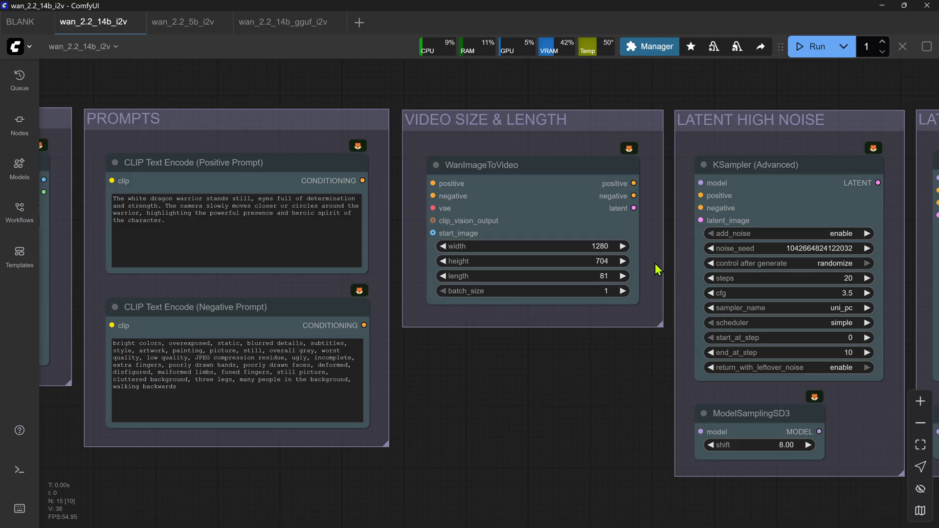
left_click(648, 275)
Pan to both KSampler (Advanced) groups and check the high- and low-noise sampler fields
left_click_drag(873, 87, 465, 81)
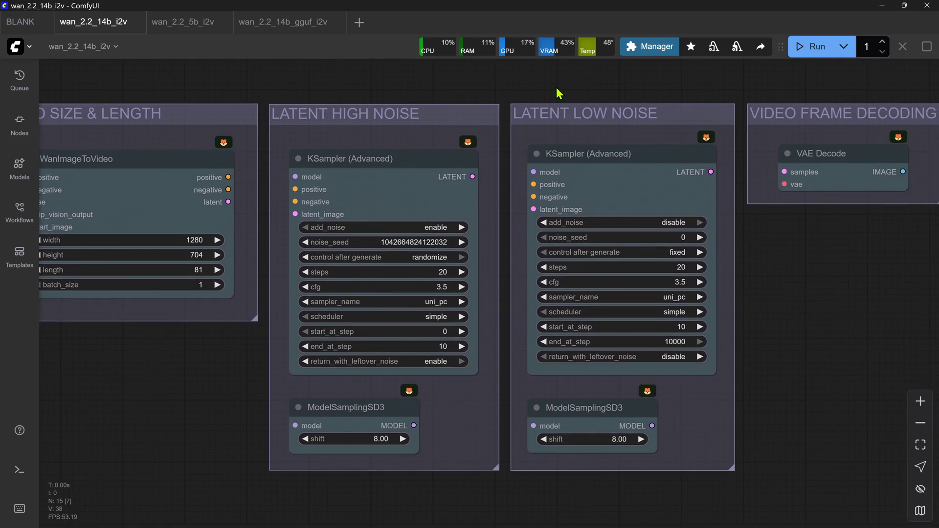
left_click(486, 159)
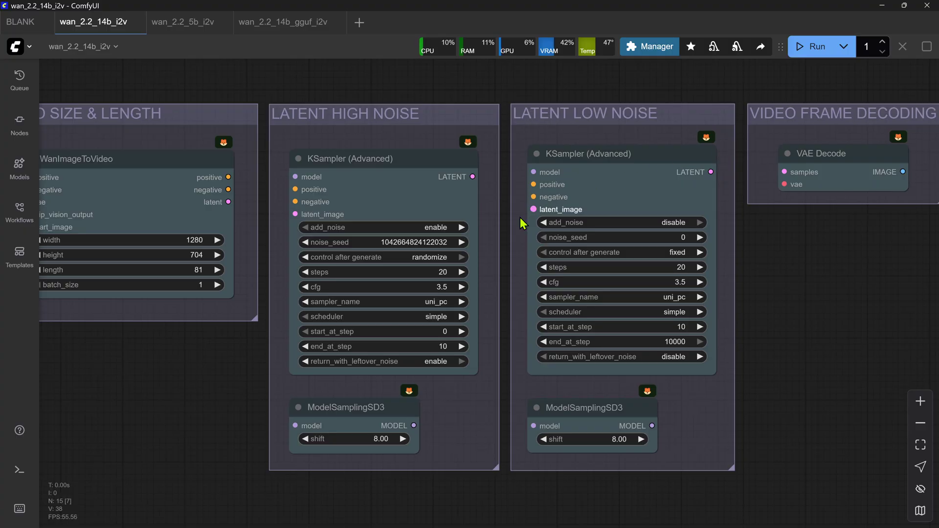
left_click(488, 253)
left_click(480, 269)
left_click(480, 286)
left_click(483, 300)
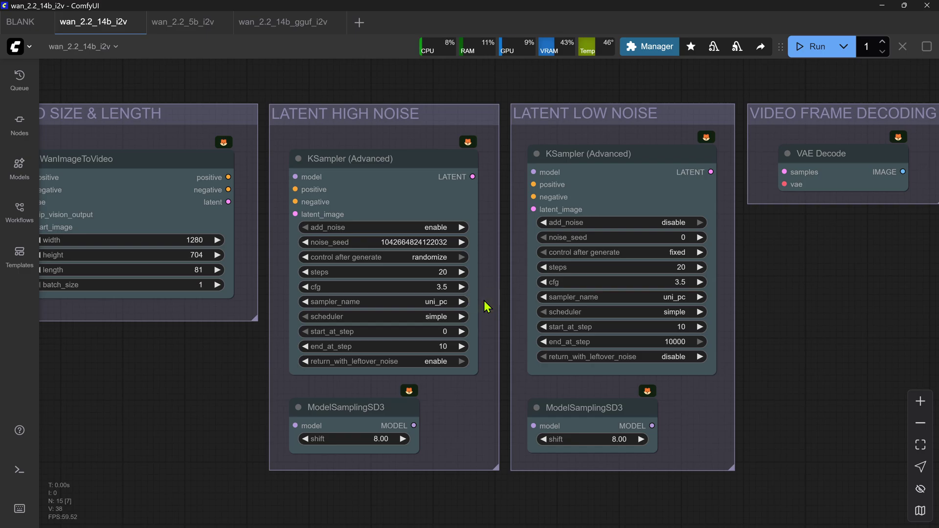
left_click(484, 336)
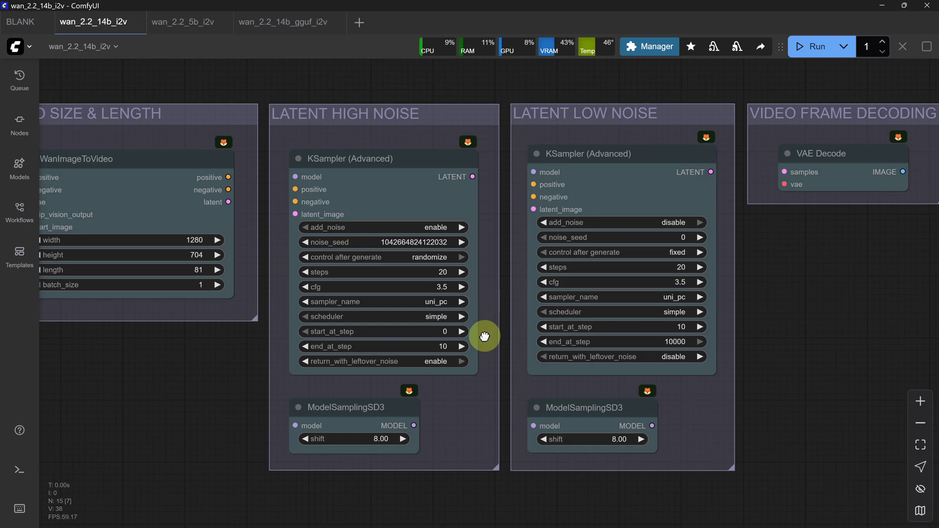
left_click(722, 334)
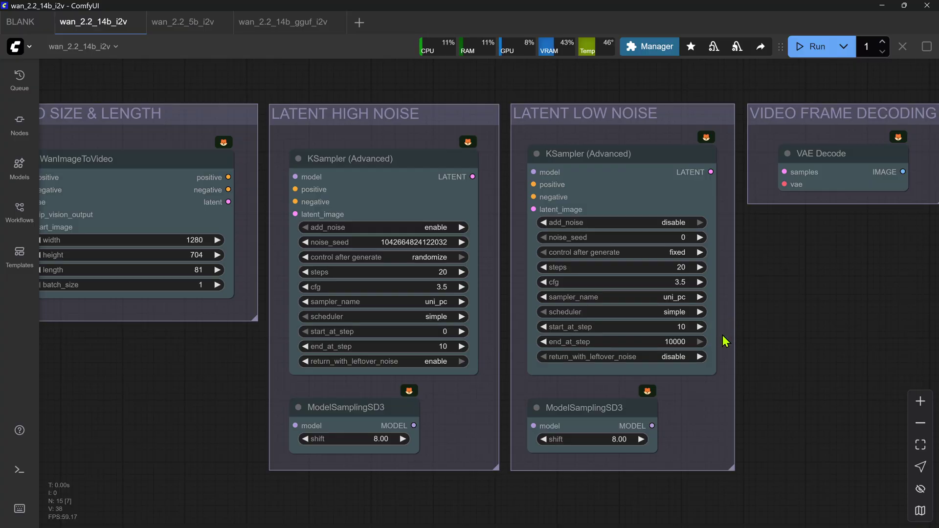
left_click(484, 273)
left_click(487, 288)
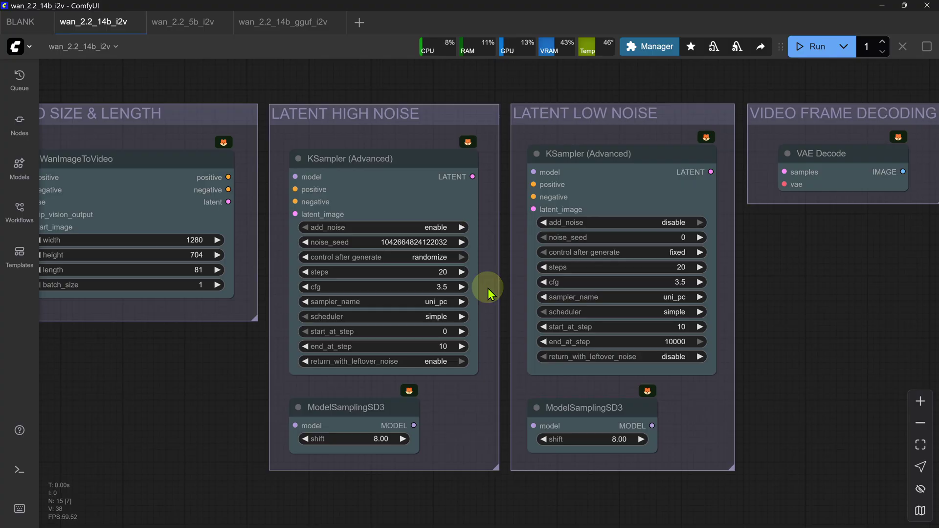
left_click_drag(486, 300, 486, 301)
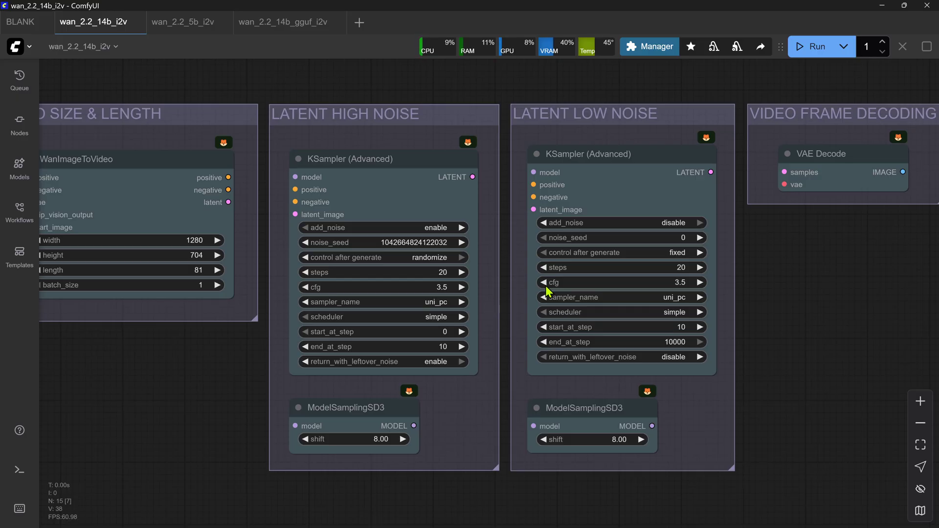
Inspect the Create & Save Video group's Video Combine node, then switch to wan_2.2_5b_i2v
mouse_move(919, 80)
left_mouse_down()
mouse_move(530, 116)
mouse_move(347, 79)
left_mouse_up()
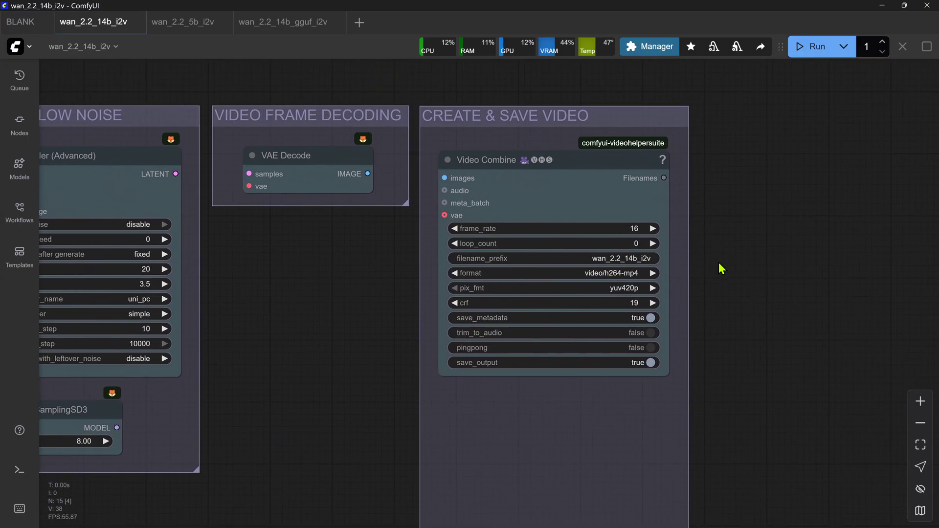
left_click(677, 142)
left_click_drag(676, 273, 677, 273)
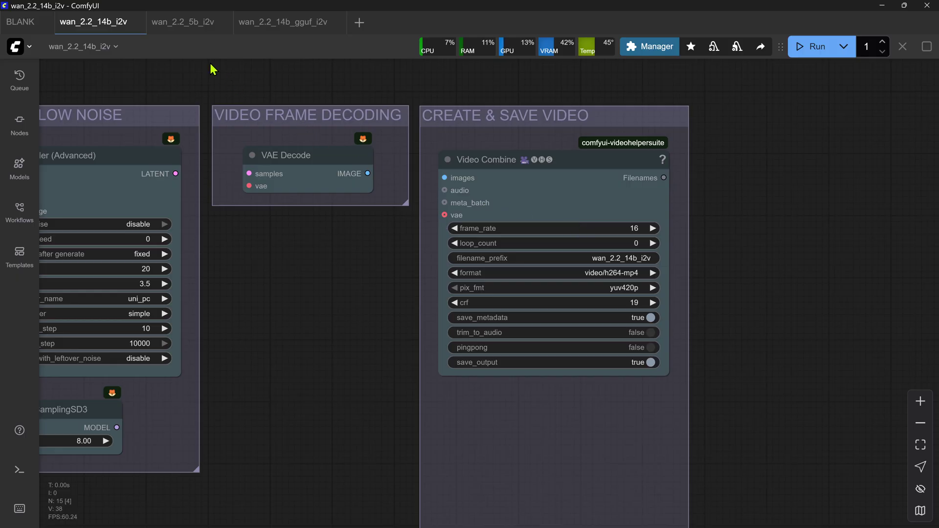
left_click(198, 22)
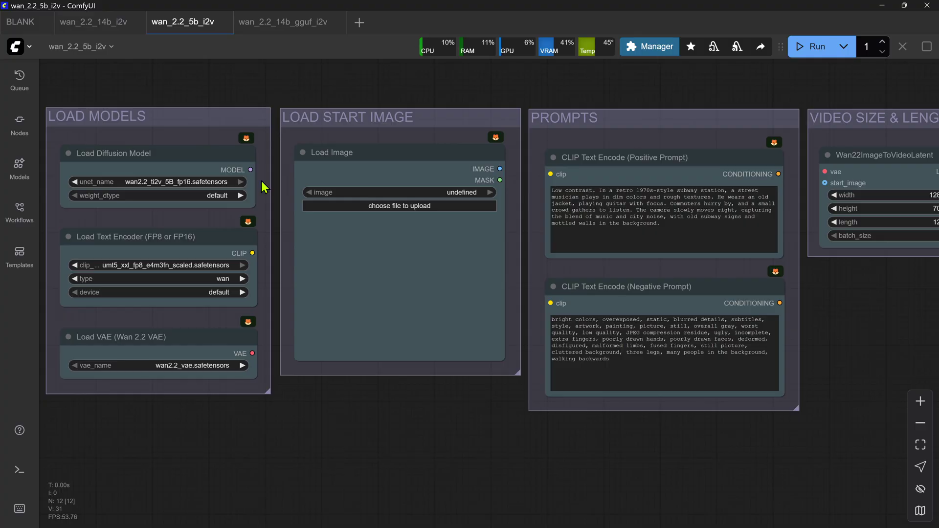
Check the 5B Video Size & Length and Latent Video groups, then switch to wan_2.2_14b_gguf_i2v
left_click_drag(261, 181, 262, 181)
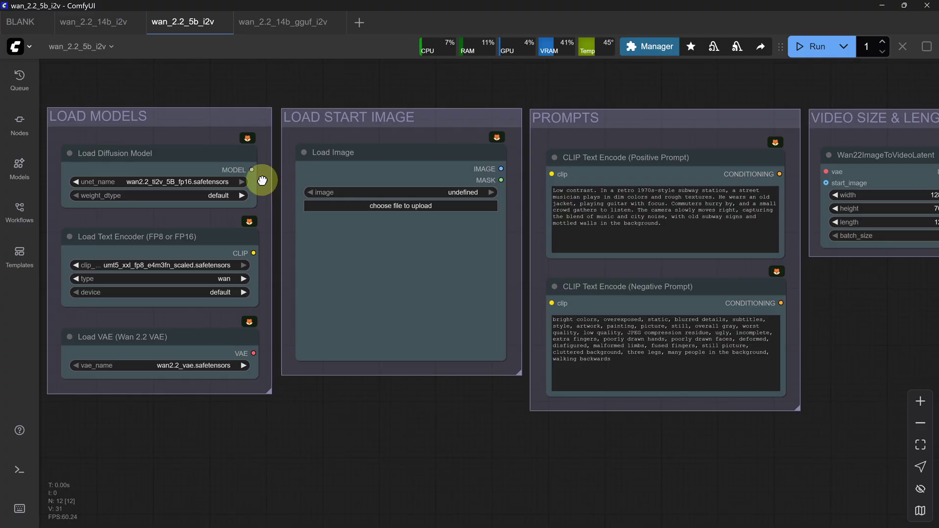
left_click_drag(896, 298, 451, 297)
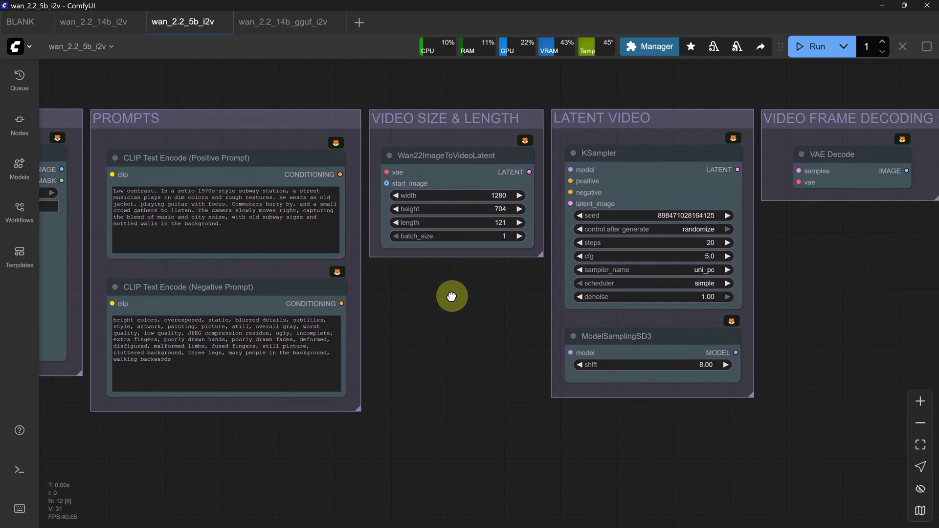
left_click(557, 150)
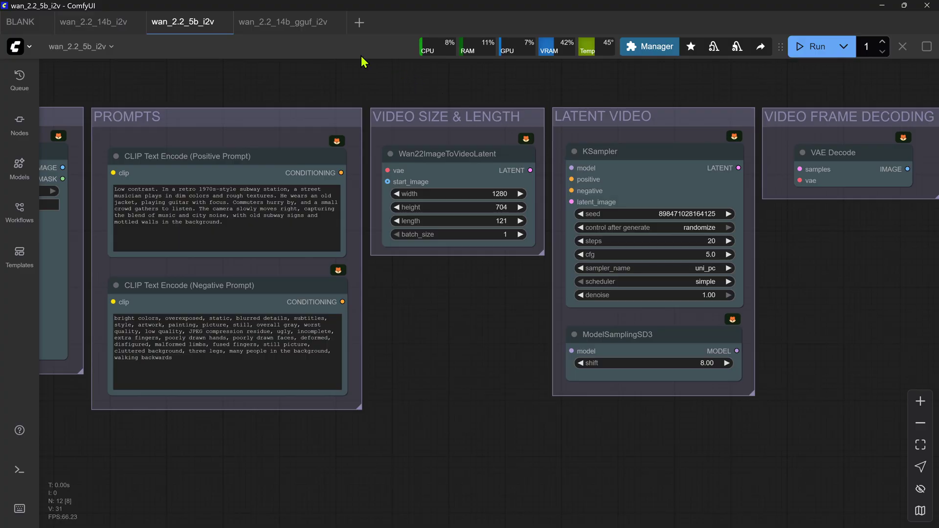
left_click(298, 24)
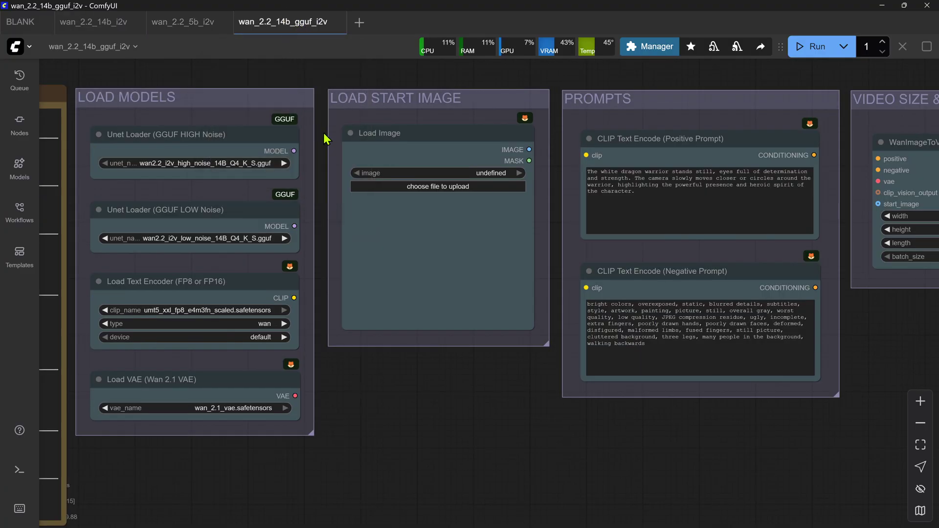
Select the GGUF Unet loaders, then pan left to Video Size & Length and both KSampler groups
left_click(306, 138)
left_click(306, 221)
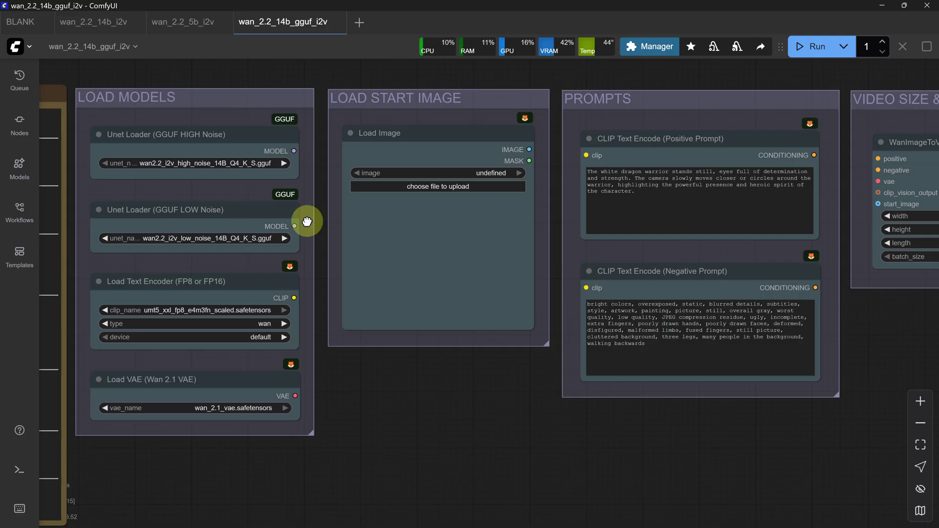
mouse_move(926, 340)
left_mouse_down()
mouse_move(631, 342)
mouse_move(216, 367)
left_mouse_up()
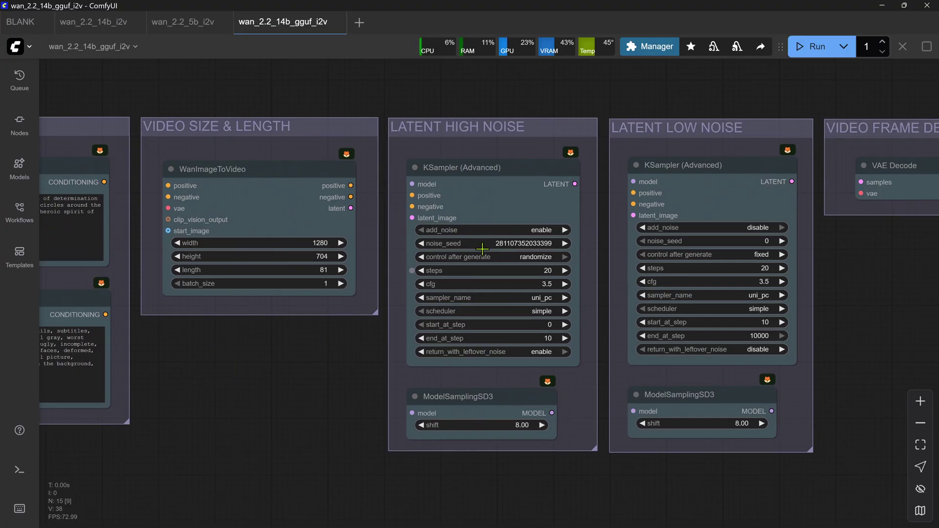